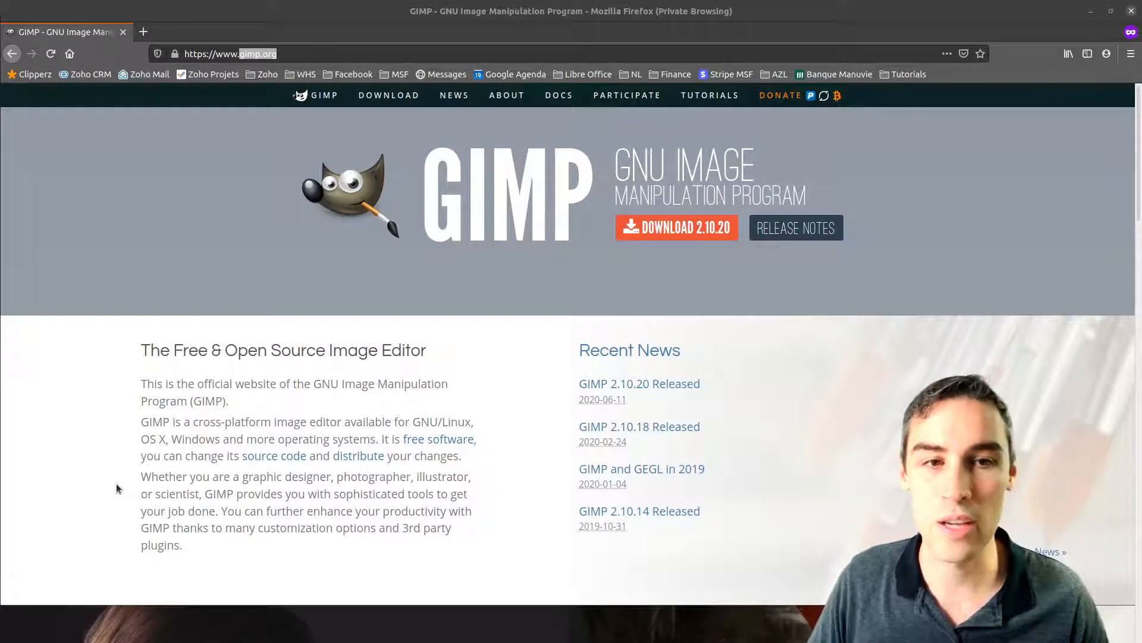
# Highlight the words GNU and GIMP in the website's introduction to examine what the name stands for
pyautogui.moveTo(141, 350); pyautogui.dragTo(339, 383)
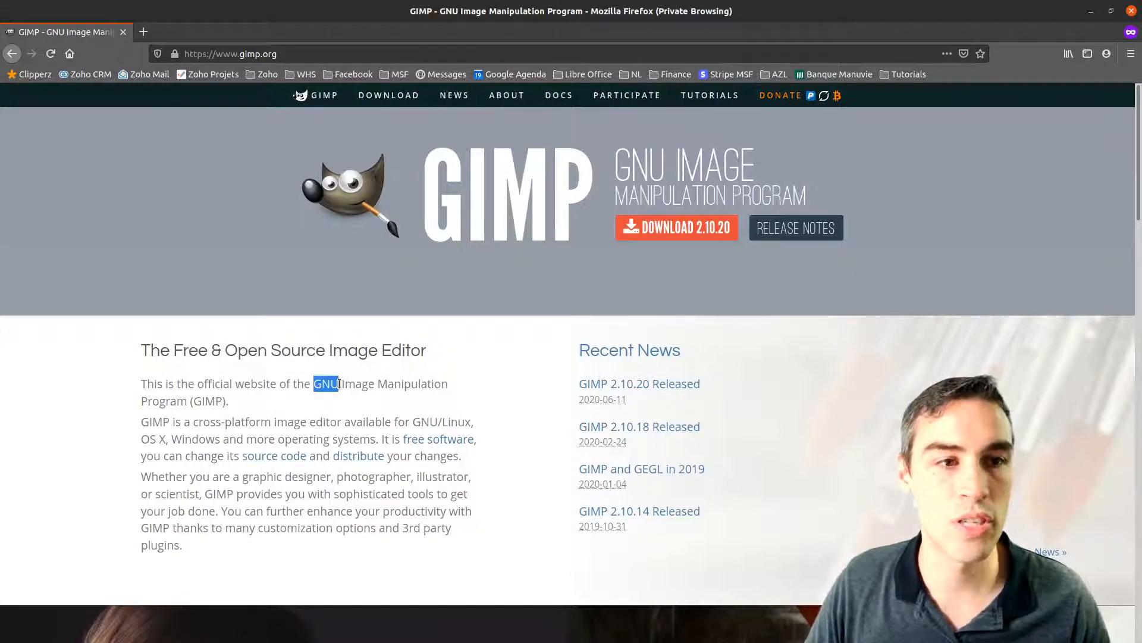
pyautogui.doubleClick(337, 385)
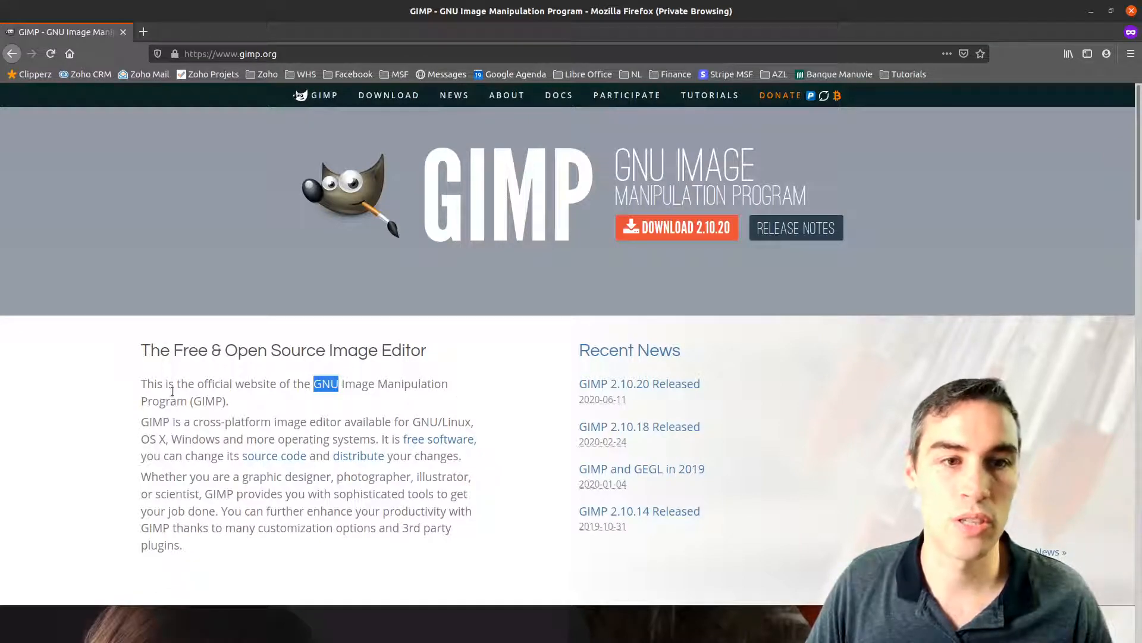
pyautogui.moveTo(193, 401); pyautogui.dragTo(225, 400)
pyautogui.click(344, 394)
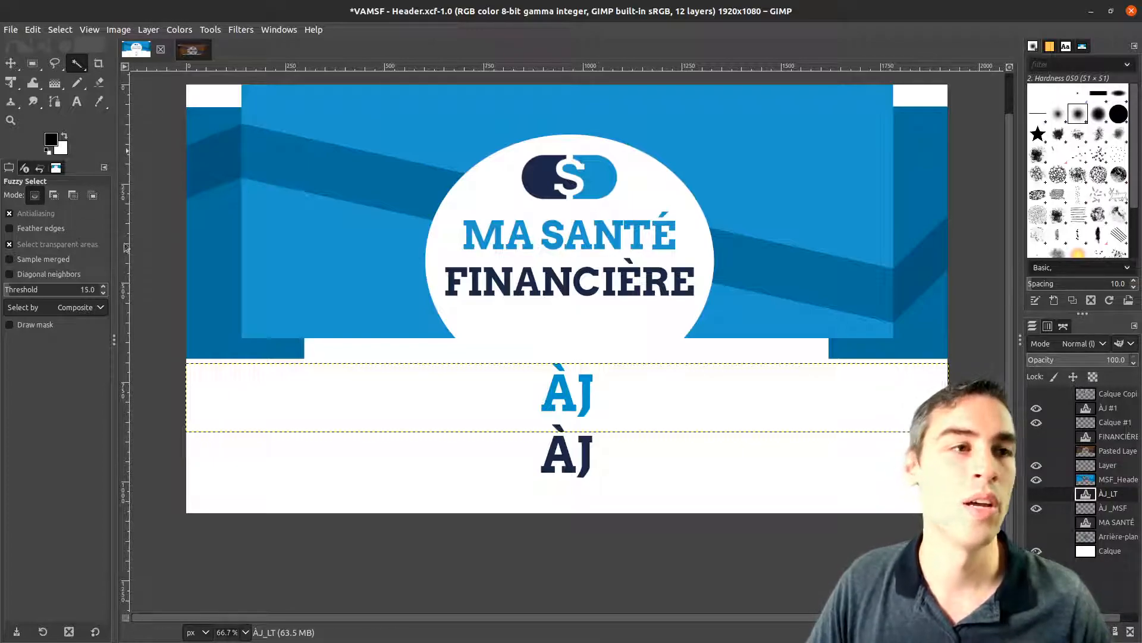
# Fuzzy-select the light-blue area above the diagonal band on the MSF_Header layer
pyautogui.press('m')
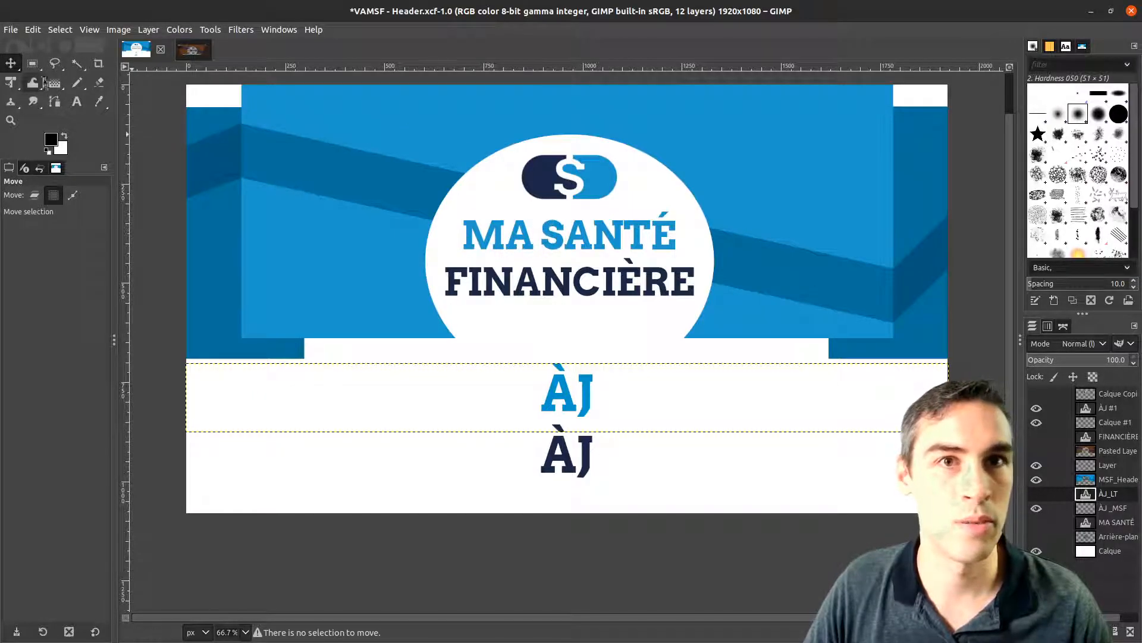
pyautogui.click(490, 409)
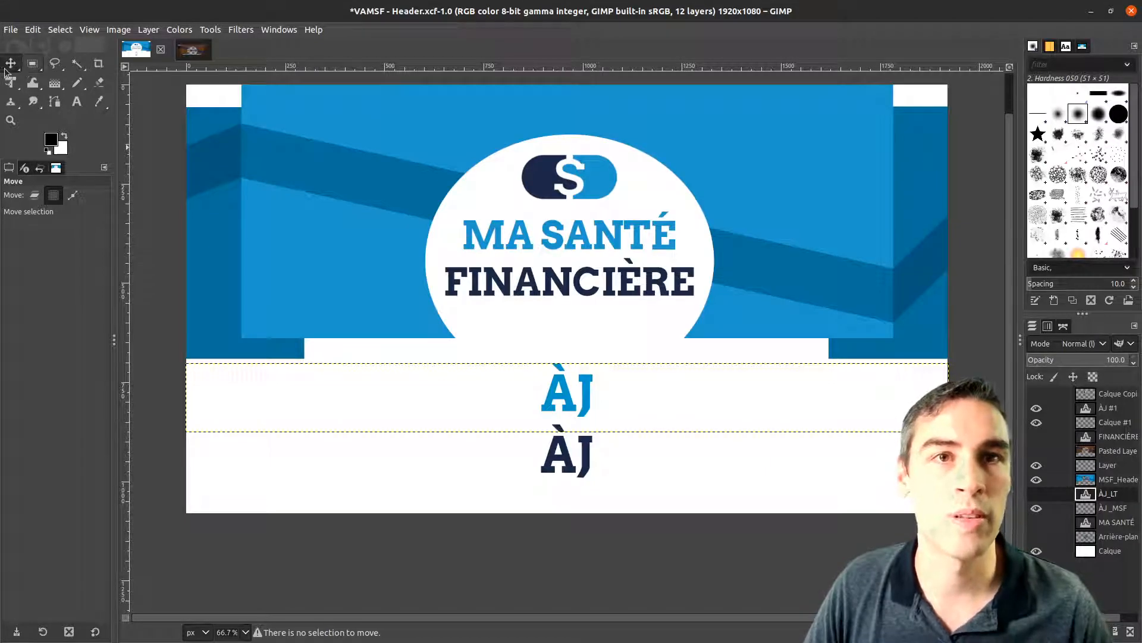
pyautogui.click(77, 64)
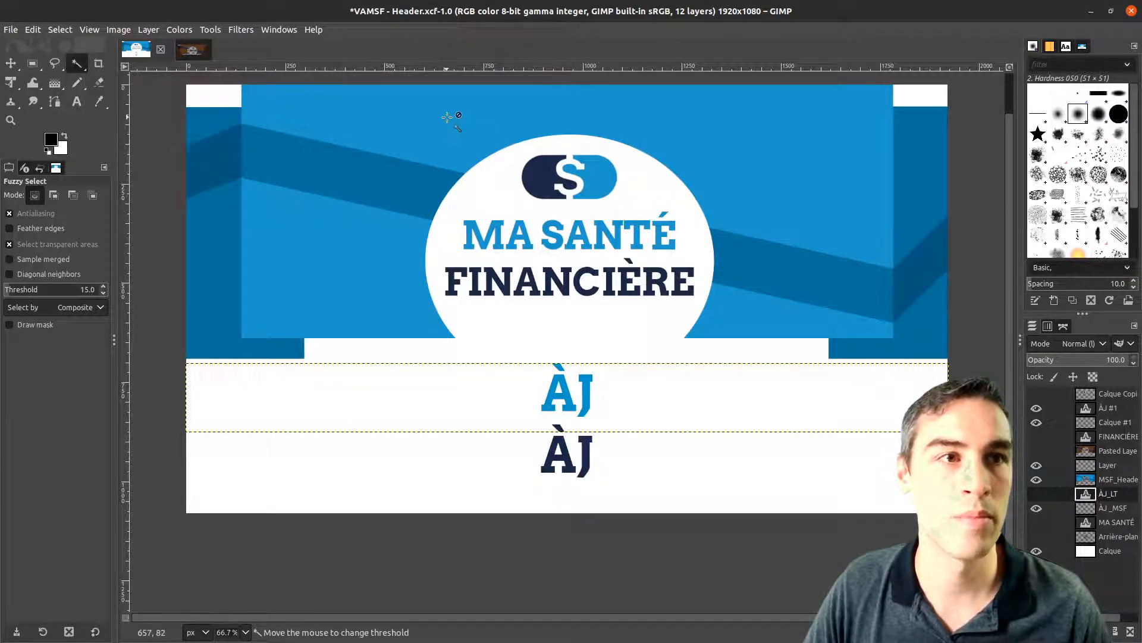
pyautogui.press('ctrl')
pyautogui.keyDown('ctrl'); pyautogui.click(545, 176); pyautogui.keyUp('ctrl')
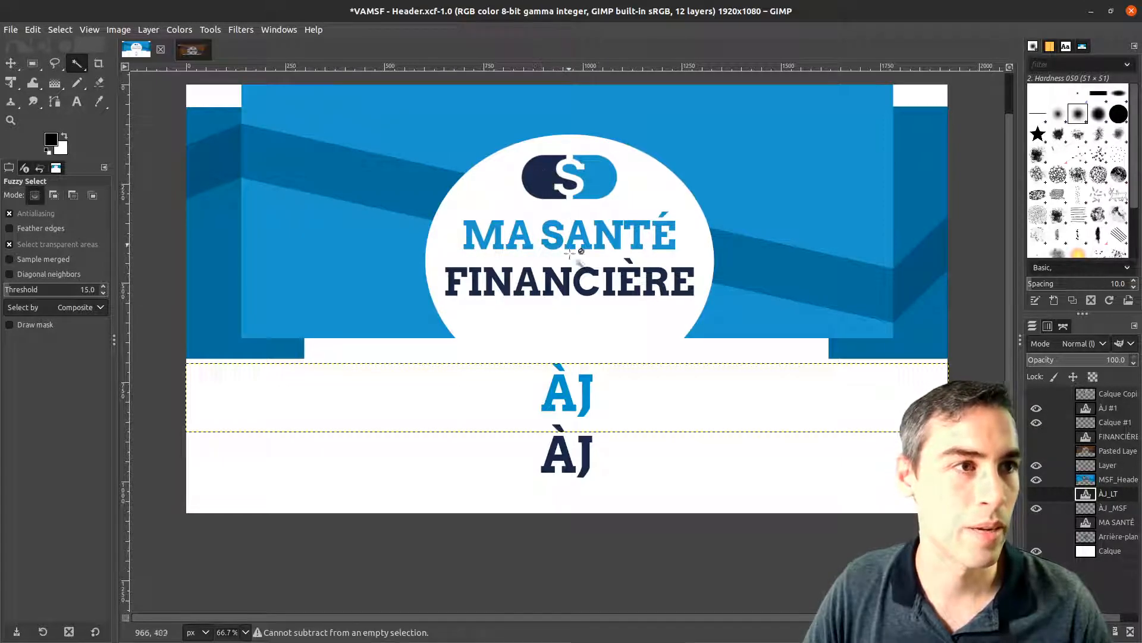
pyautogui.click(586, 398)
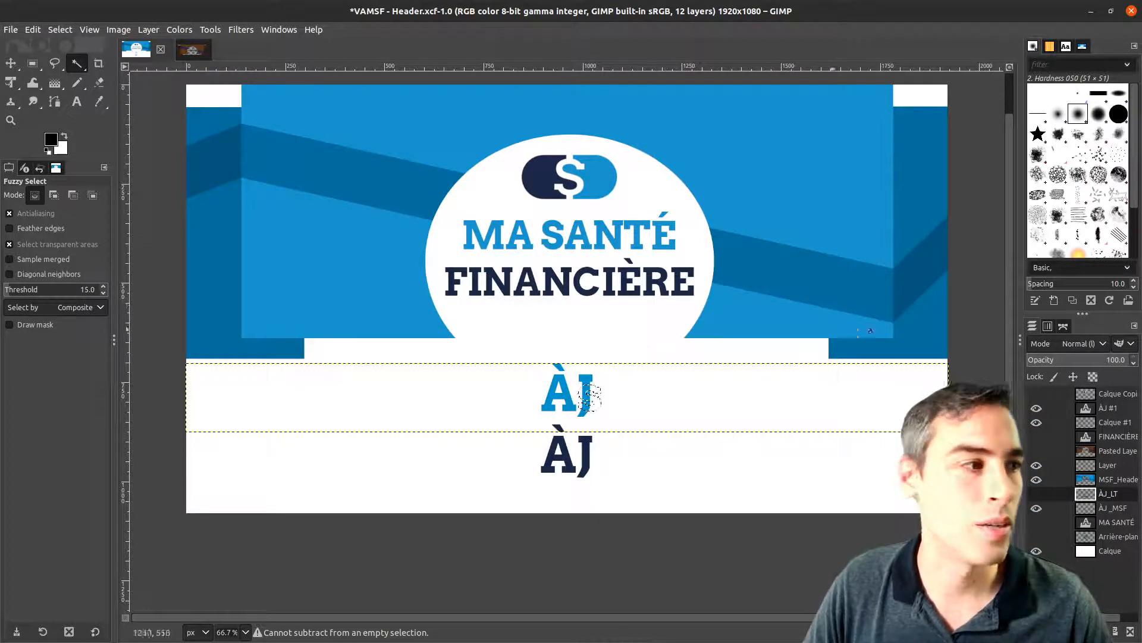
pyautogui.press('pageup')
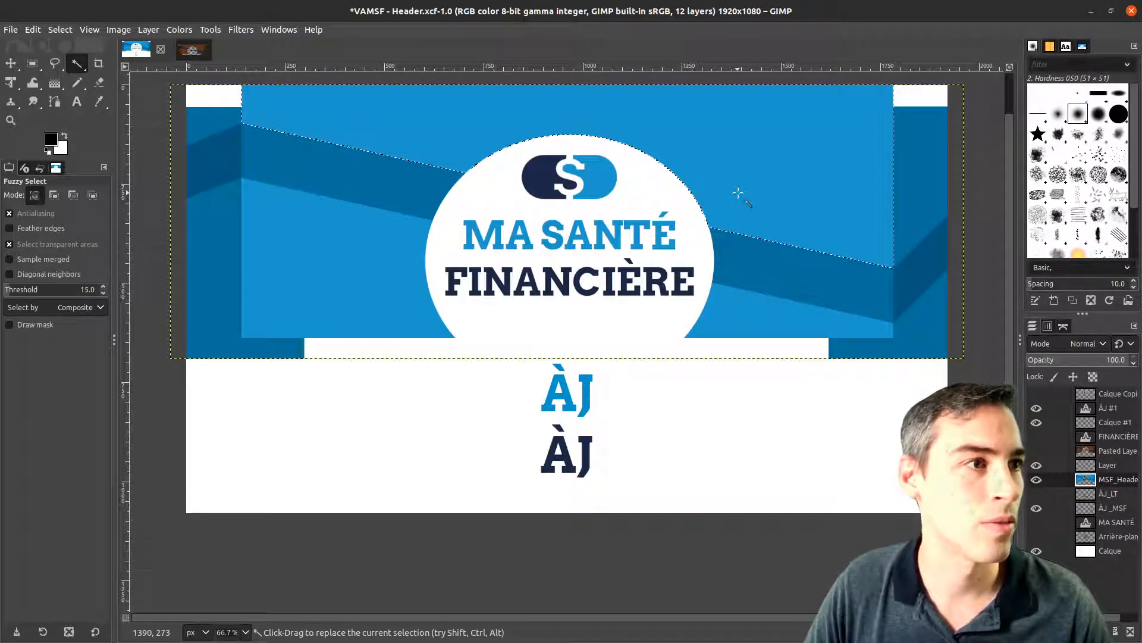
pyautogui.click(738, 193)
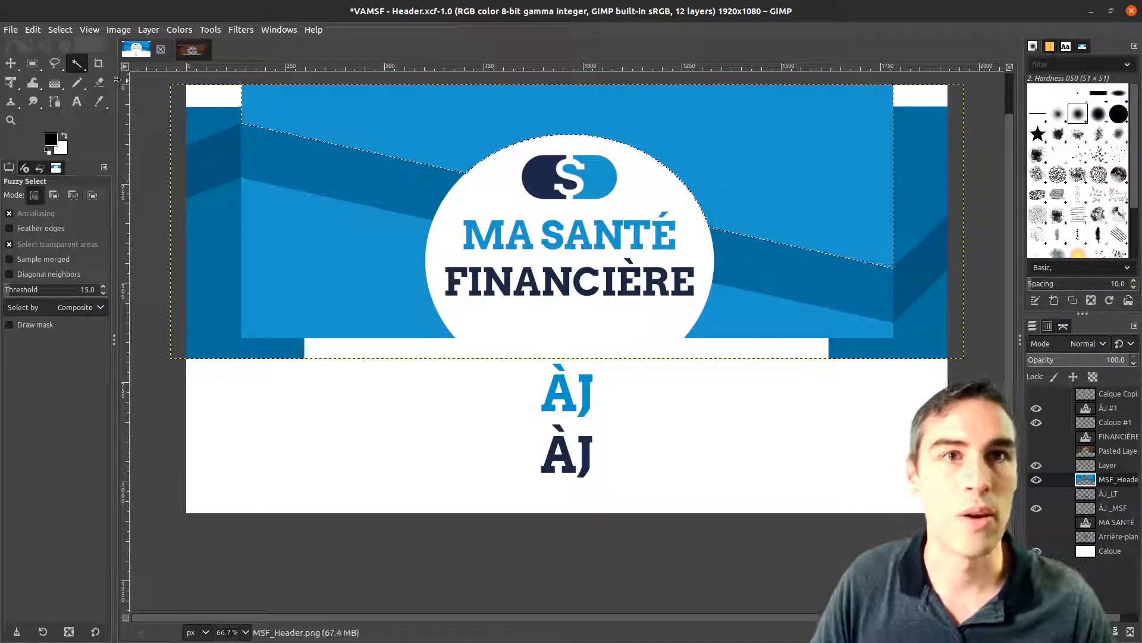
# Try cropping the image to about 1212 × 872 px around the logo and title, and undo the crop
pyautogui.click(98, 64)
pyautogui.moveTo(335, 106); pyautogui.dragTo(817, 451)
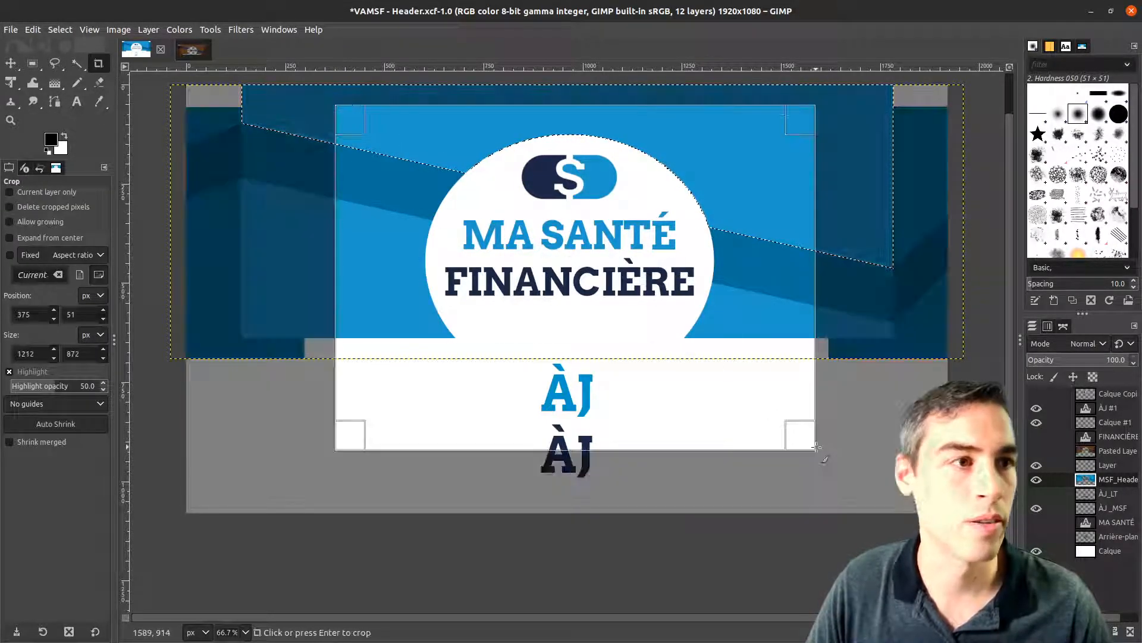
pyautogui.press('Return')
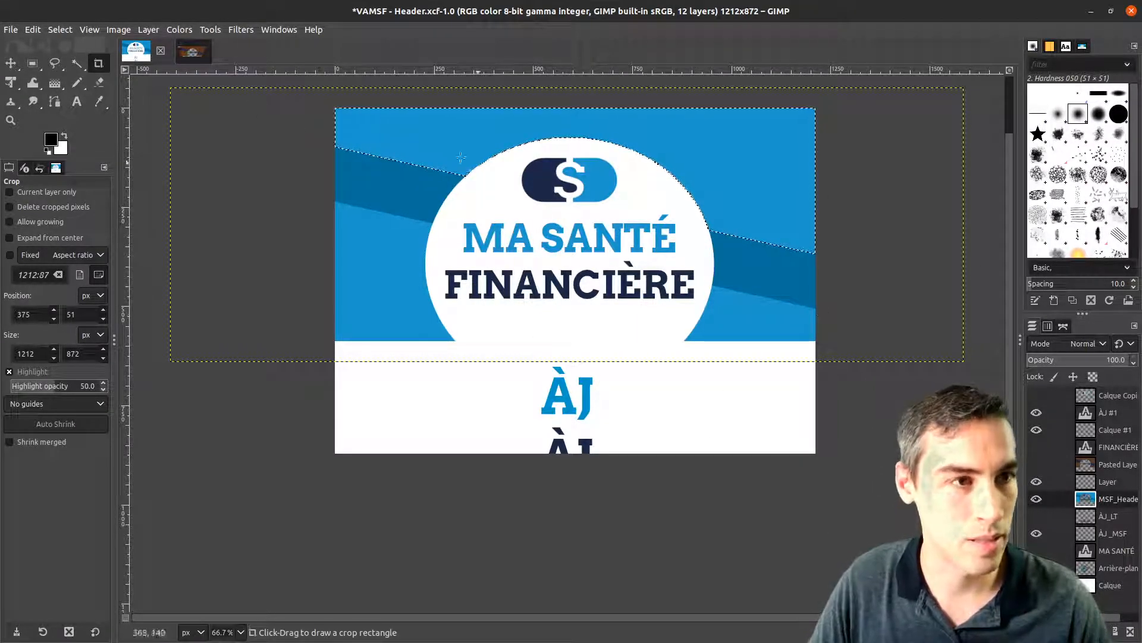
pyautogui.hotkey('ctrl', 'z')
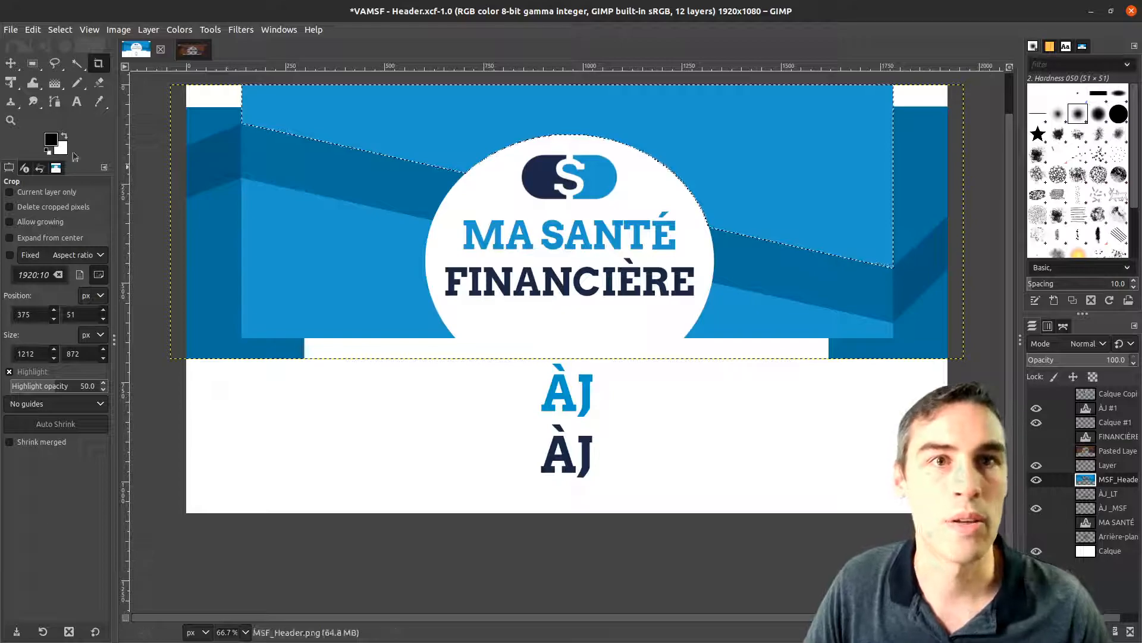
# Insert "dfgbnm" into the blue ÀJ text and "fdghnm" into the dark ÀJ text, before the J
pyautogui.click(77, 101)
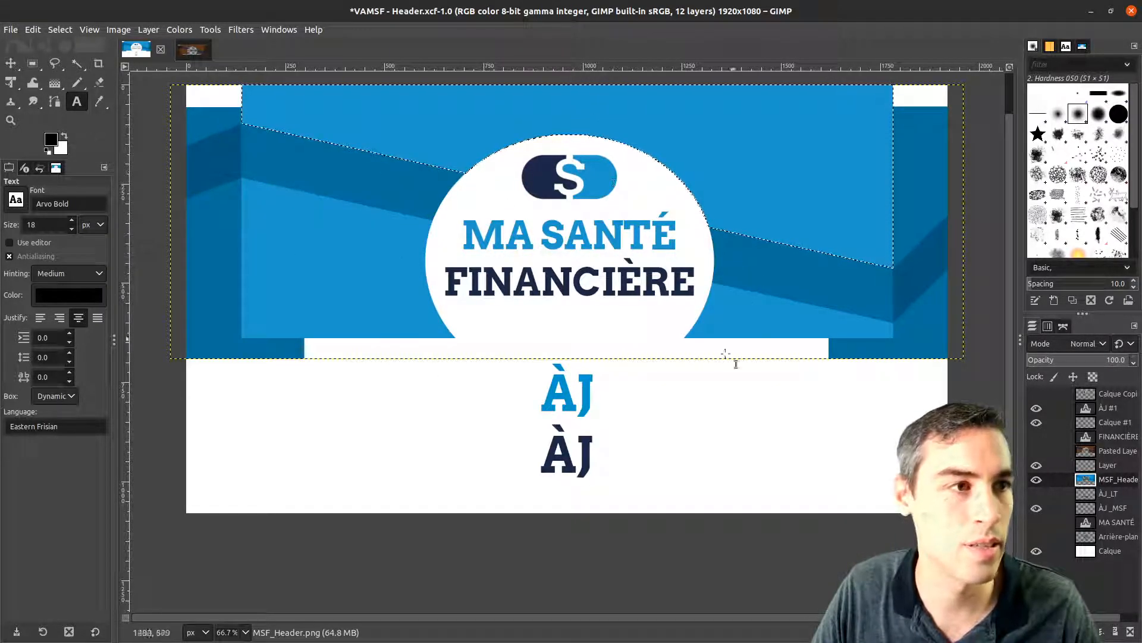
pyautogui.click(574, 393)
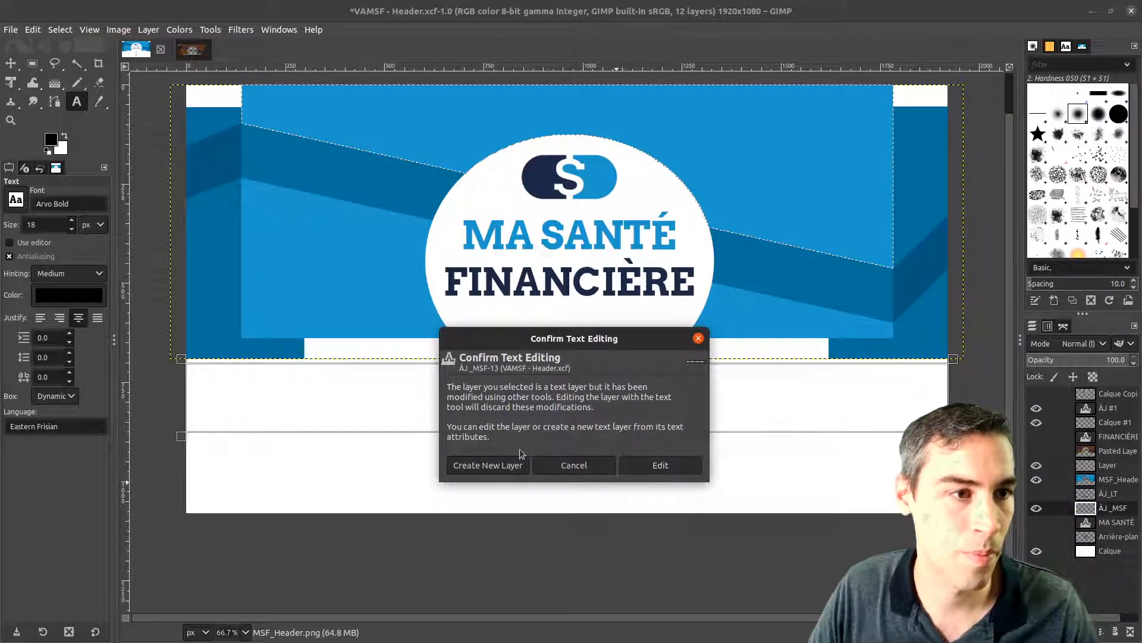
pyautogui.click(661, 468)
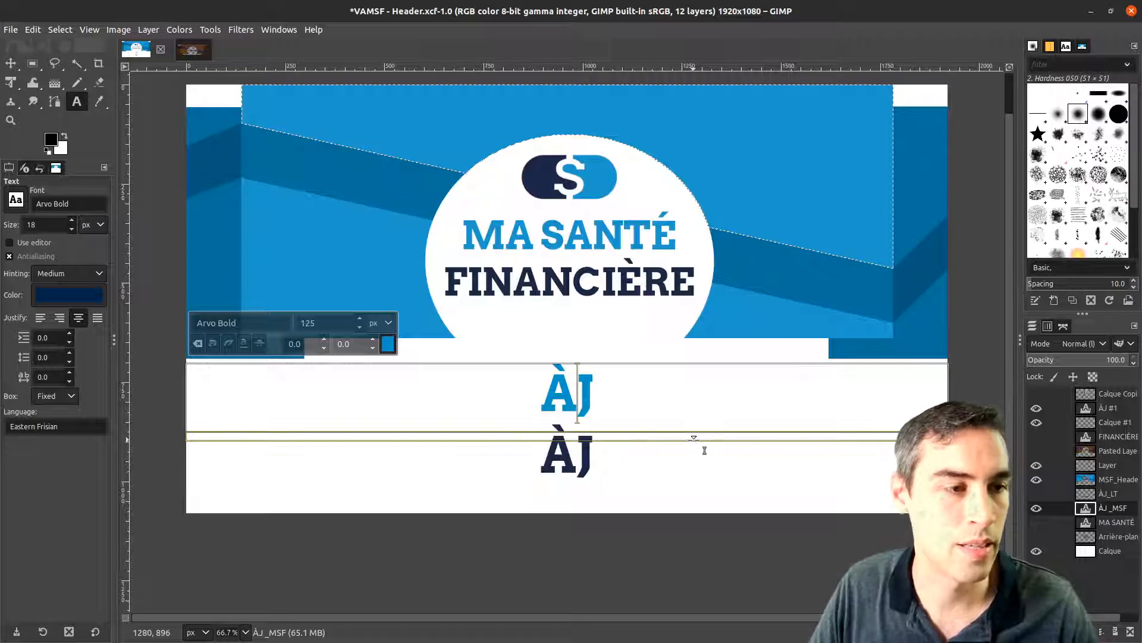
pyautogui.write('dfgbnm')
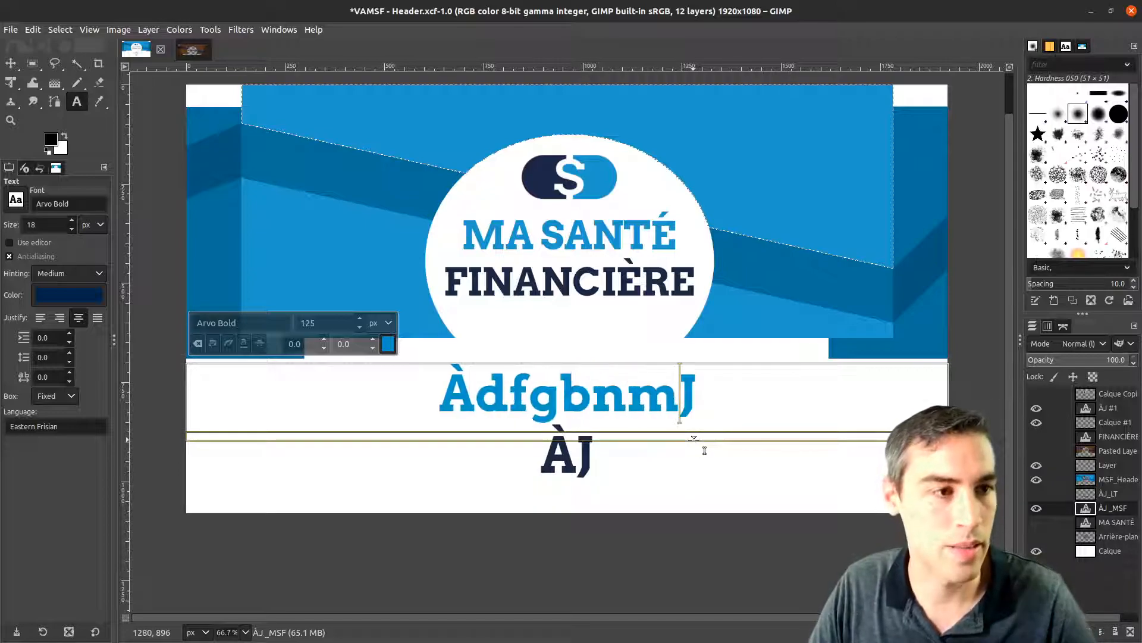
pyautogui.click(576, 457)
pyautogui.write('fdghnm')
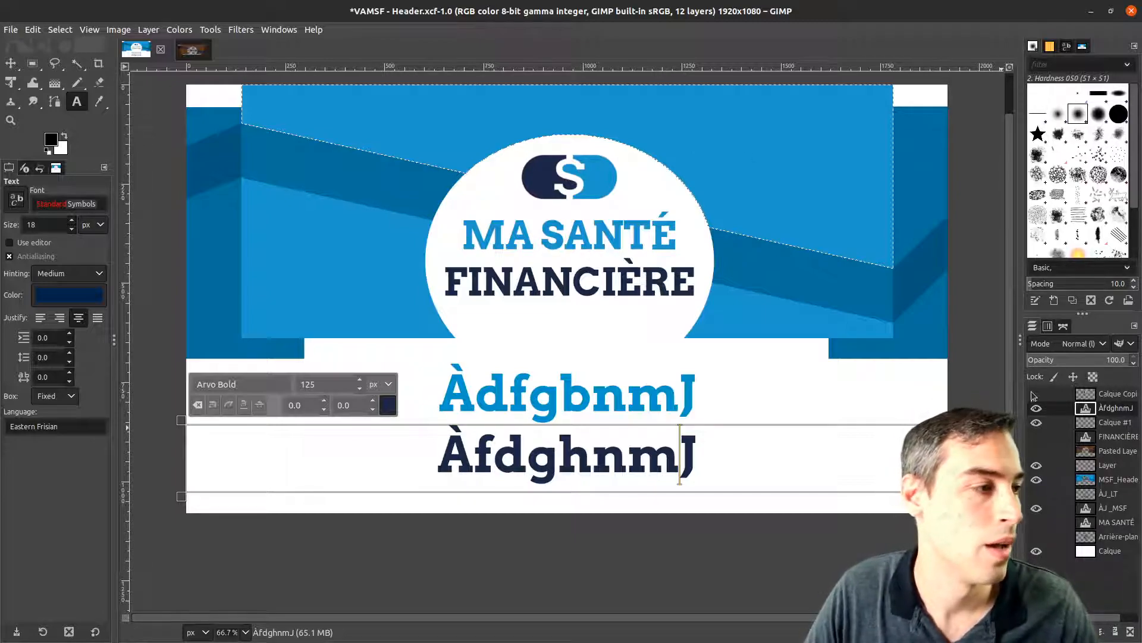
# Hide the MSF_Header, Arrière-plan and ÀJ_MSF layers and show the brown header's Pasted Layer
pyautogui.click(1036, 480)
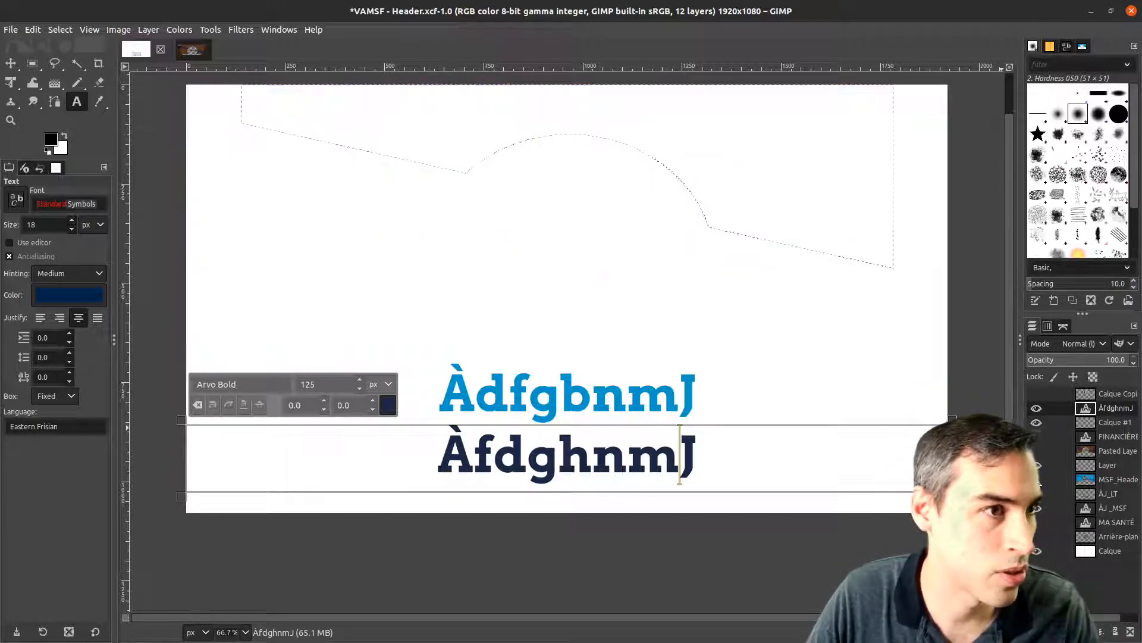
pyautogui.click(1037, 451)
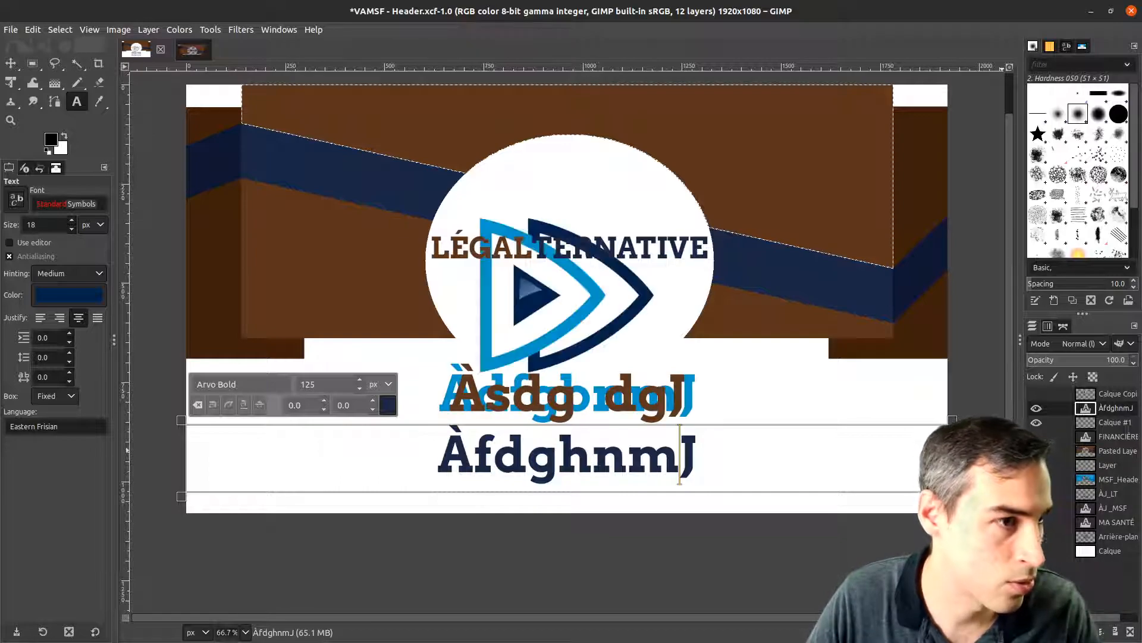
pyautogui.click(1037, 538)
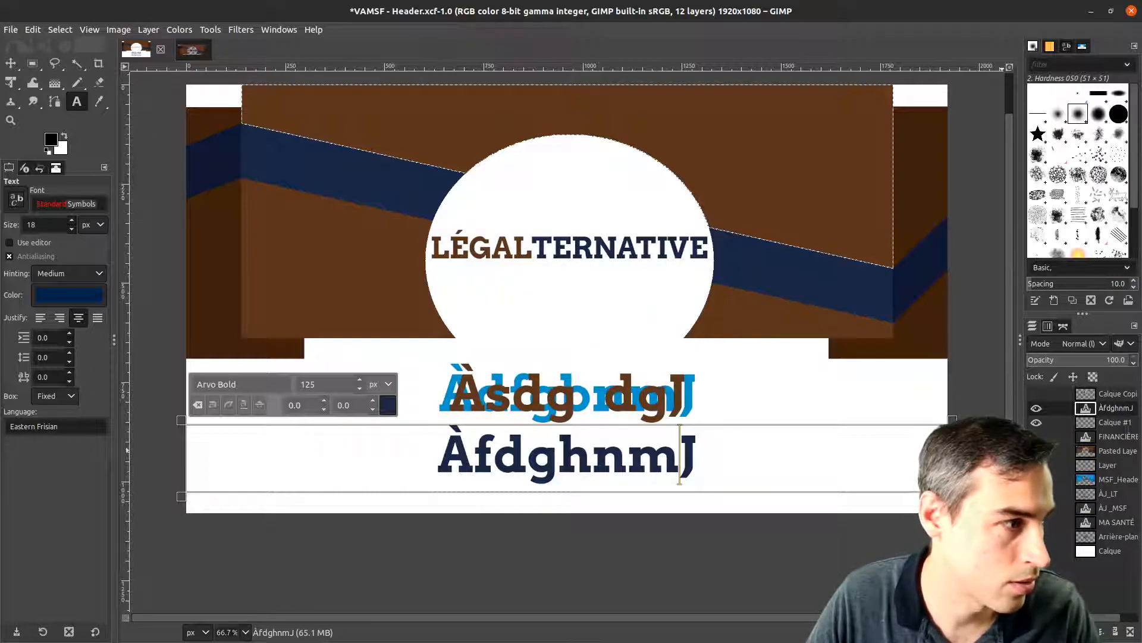
pyautogui.click(1036, 509)
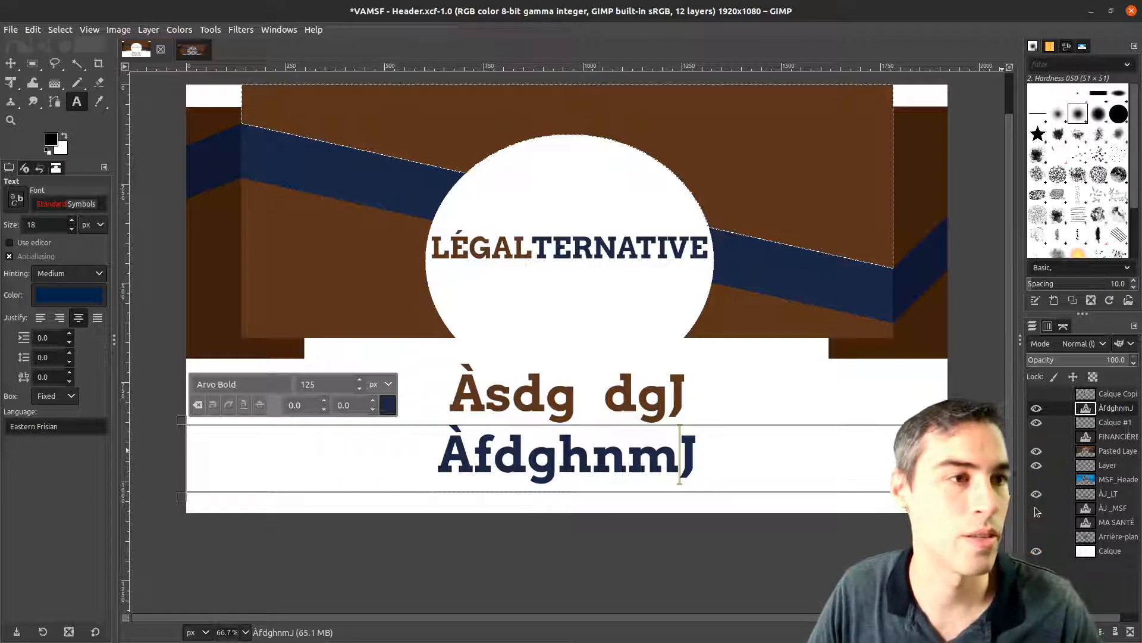
# Make the brown ÀJ_LT text layer editable again, discarding its non-text modifications, and select the letter s
pyautogui.click(600, 402)
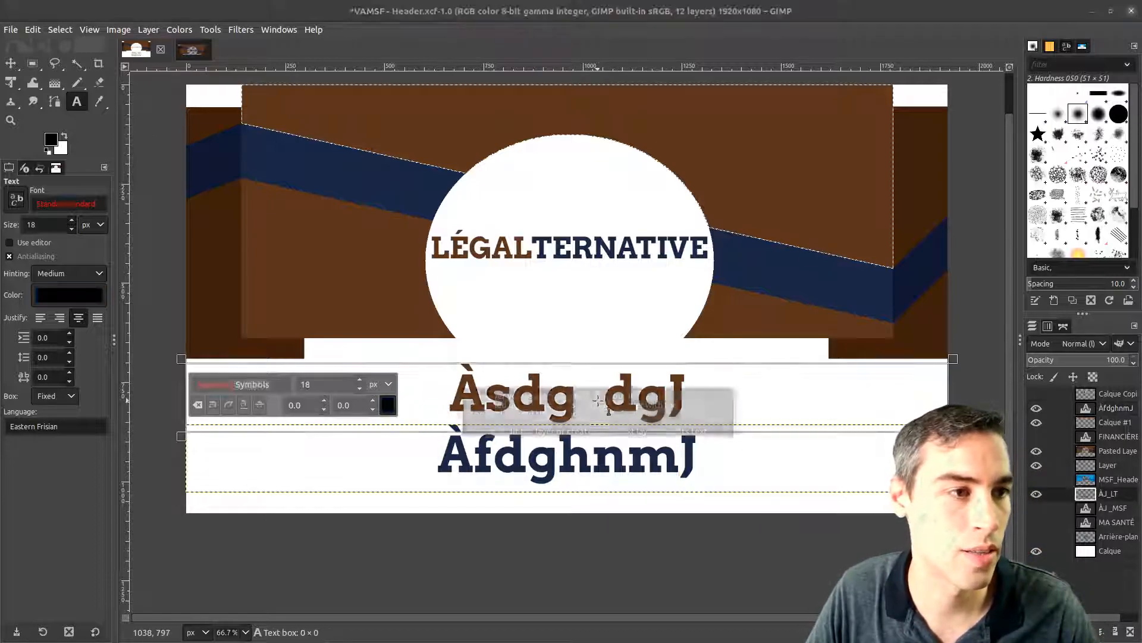
pyautogui.click(680, 469)
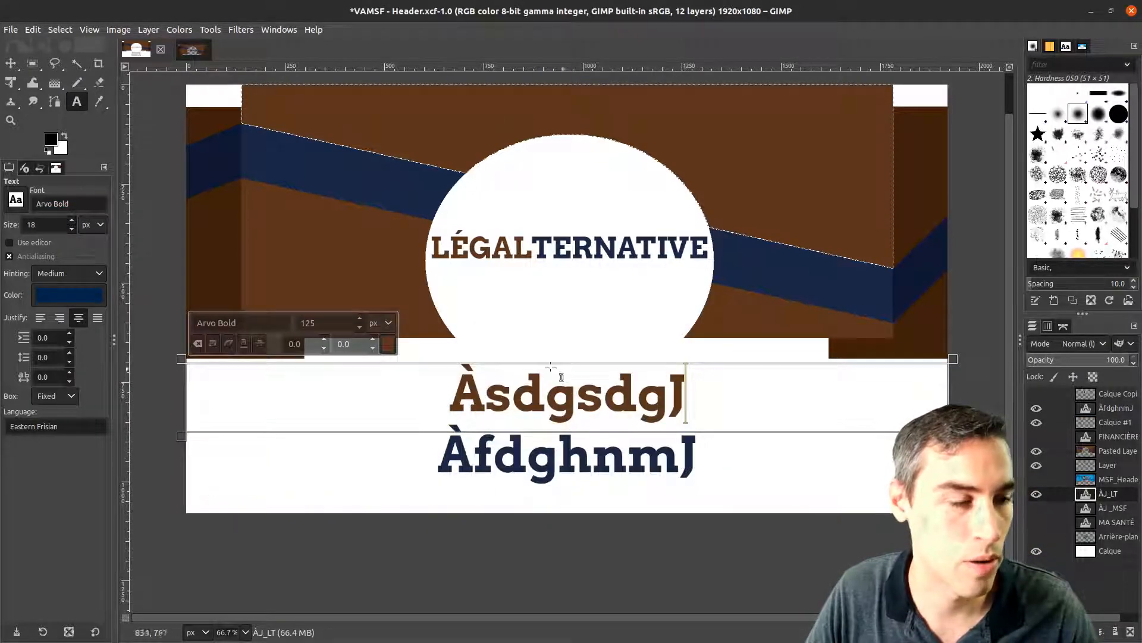
pyautogui.click(507, 389)
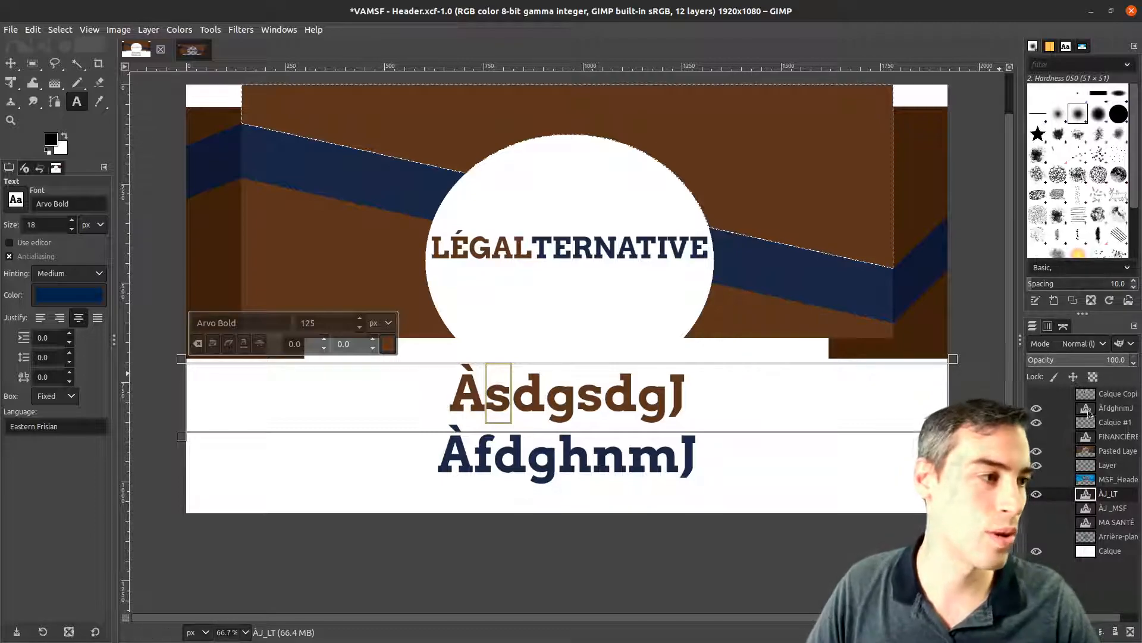
# Switch to the LT_Header.xcf image and hide all five of its layers
pyautogui.click(191, 53)
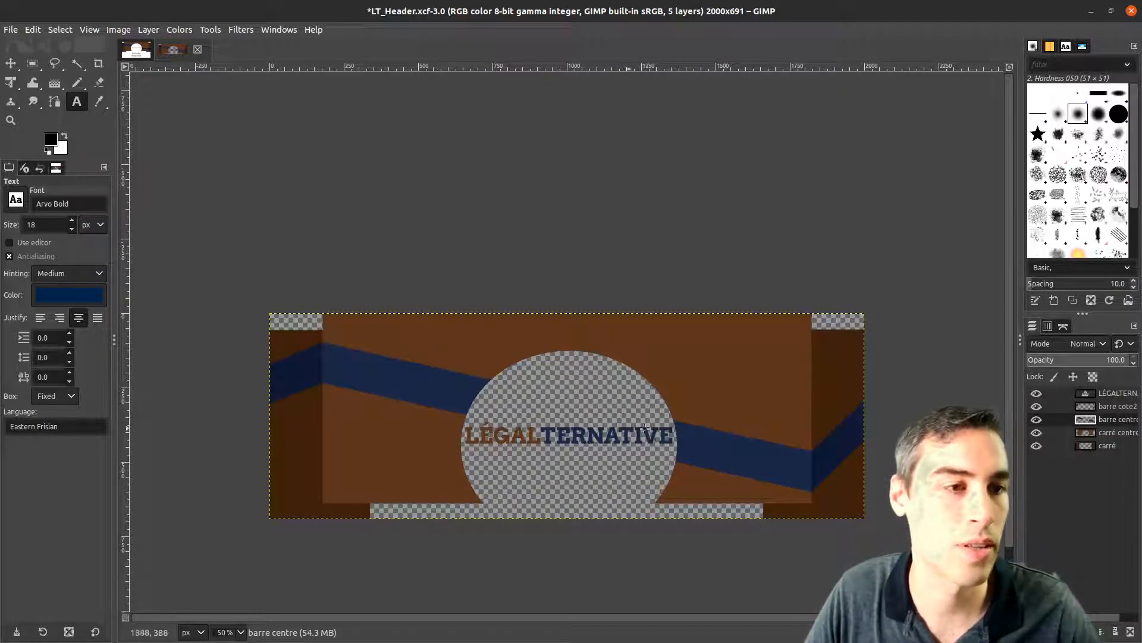
pyautogui.click(1036, 393)
pyautogui.click(1037, 407)
pyautogui.click(1036, 420)
pyautogui.click(1037, 433)
pyautogui.click(1037, 445)
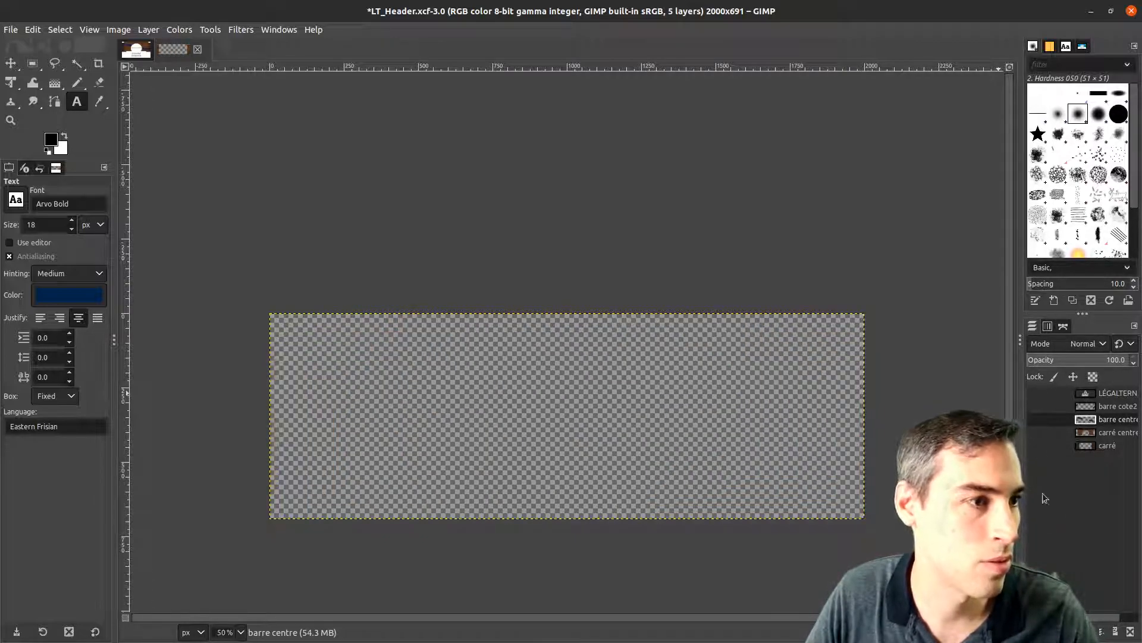
# Show the layers again one by one from carré, carré centre, barre centre and barre cote2 up to the LÉGALTERNATIVE text
pyautogui.click(1037, 446)
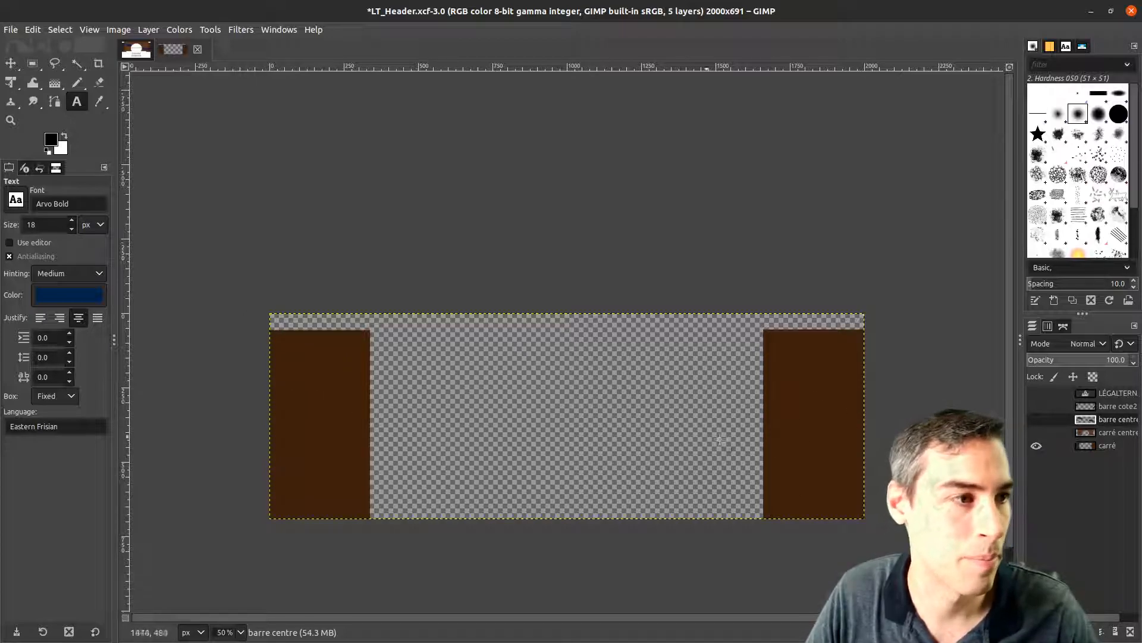
pyautogui.click(1035, 433)
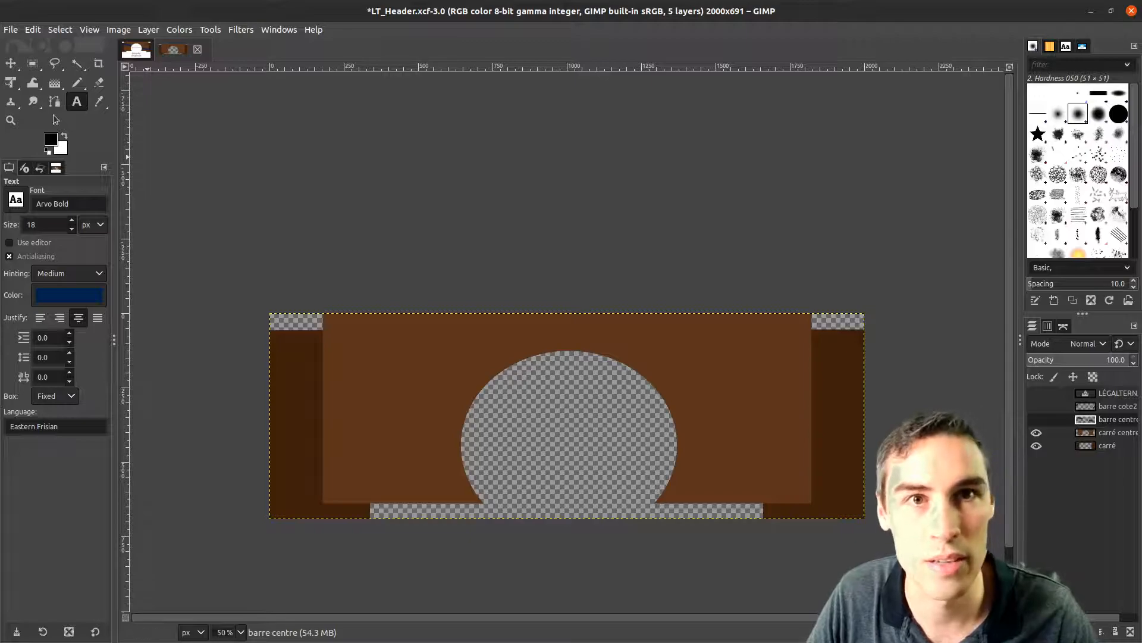
pyautogui.click(33, 63)
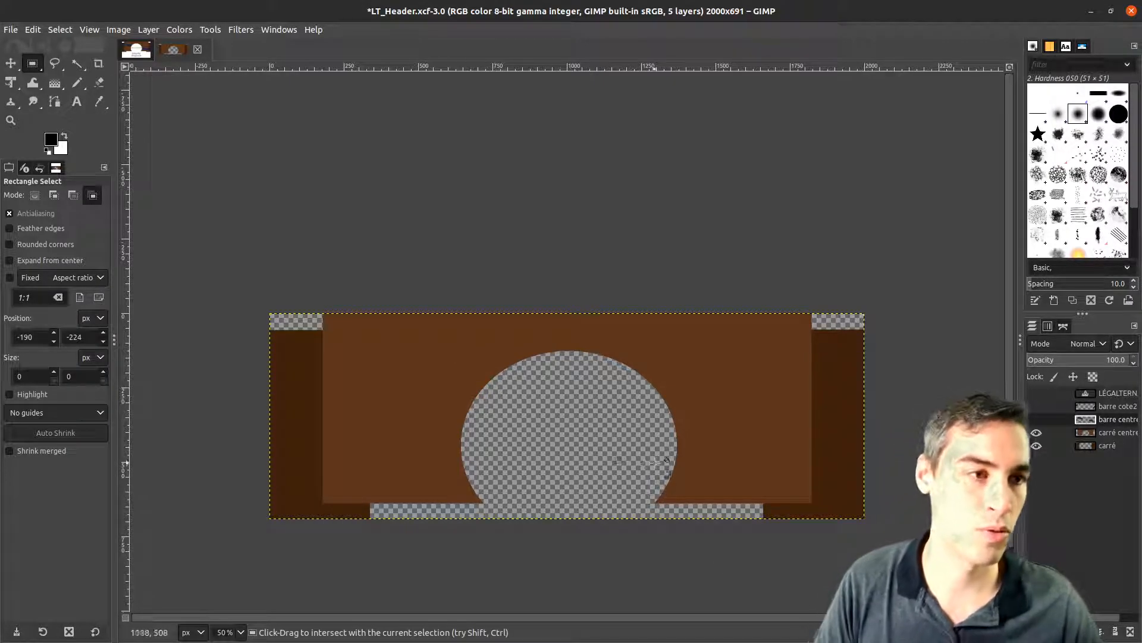
pyautogui.click(1036, 419)
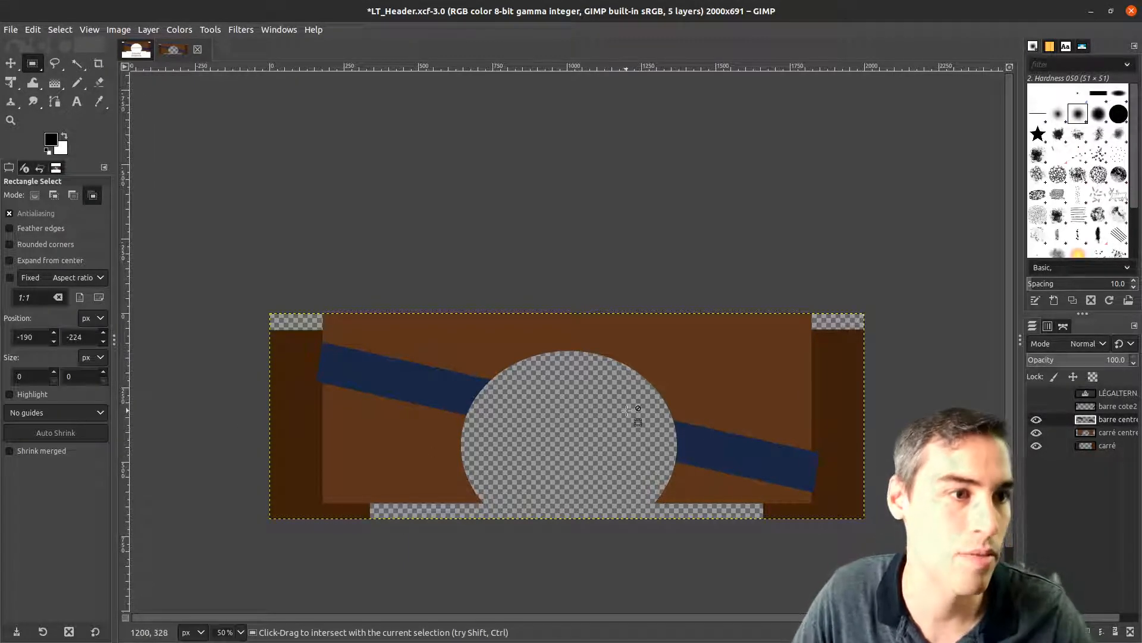
pyautogui.click(1037, 407)
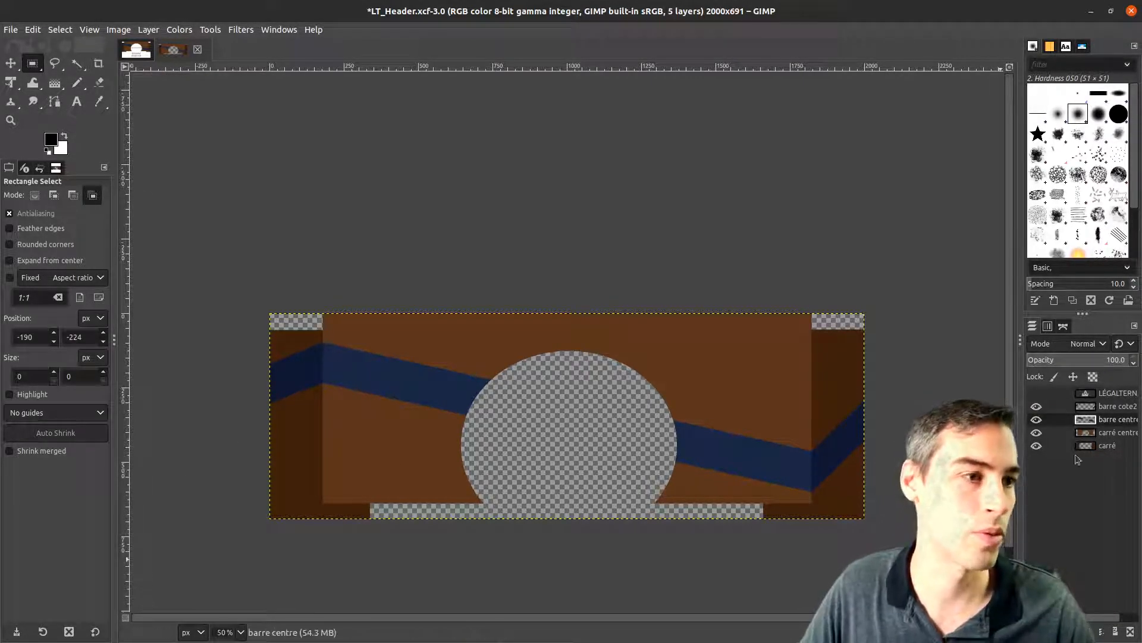
pyautogui.click(1036, 393)
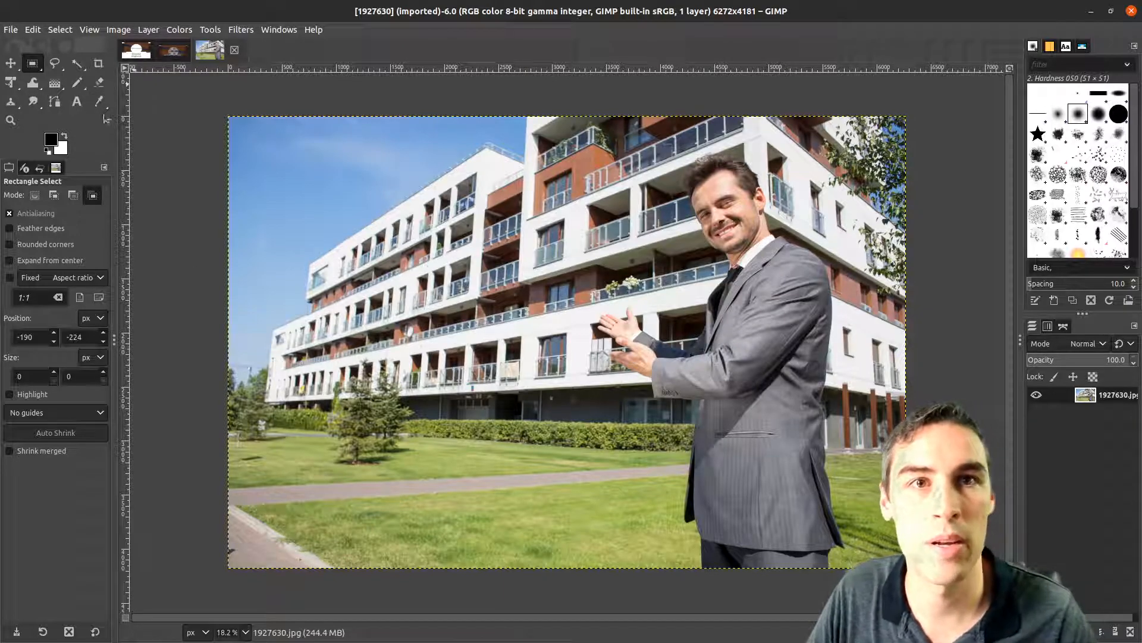
# Add the text "Vous voulez acheter une maison" over the sky in the apartment building photo
pyautogui.press('t')
pyautogui.click(263, 152)
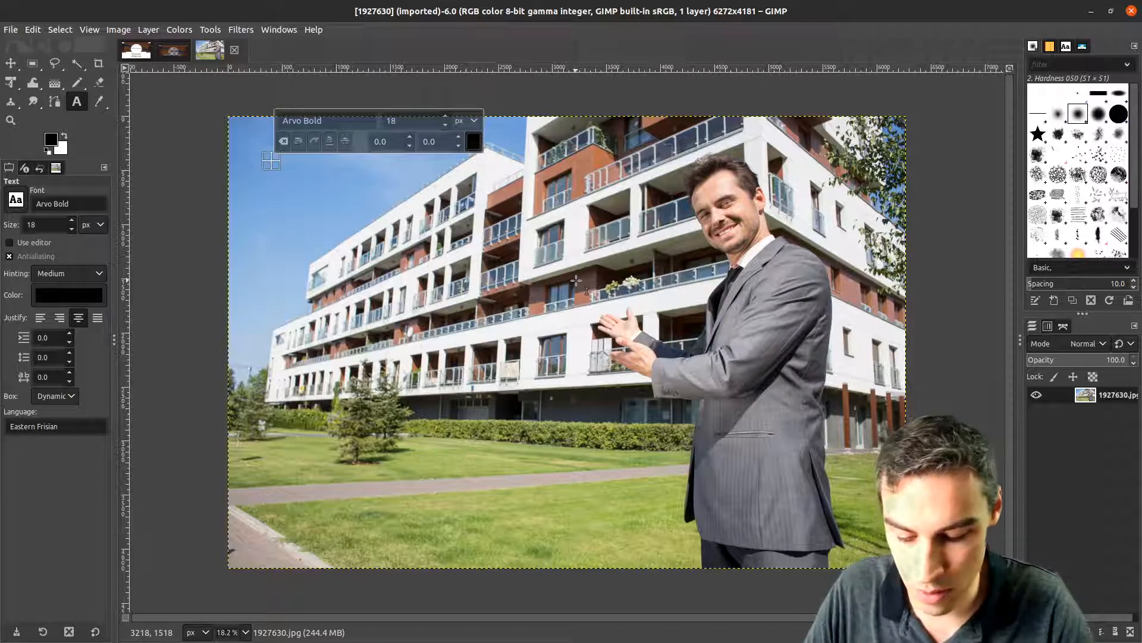
pyautogui.write('Vous voulez acheter une maison')
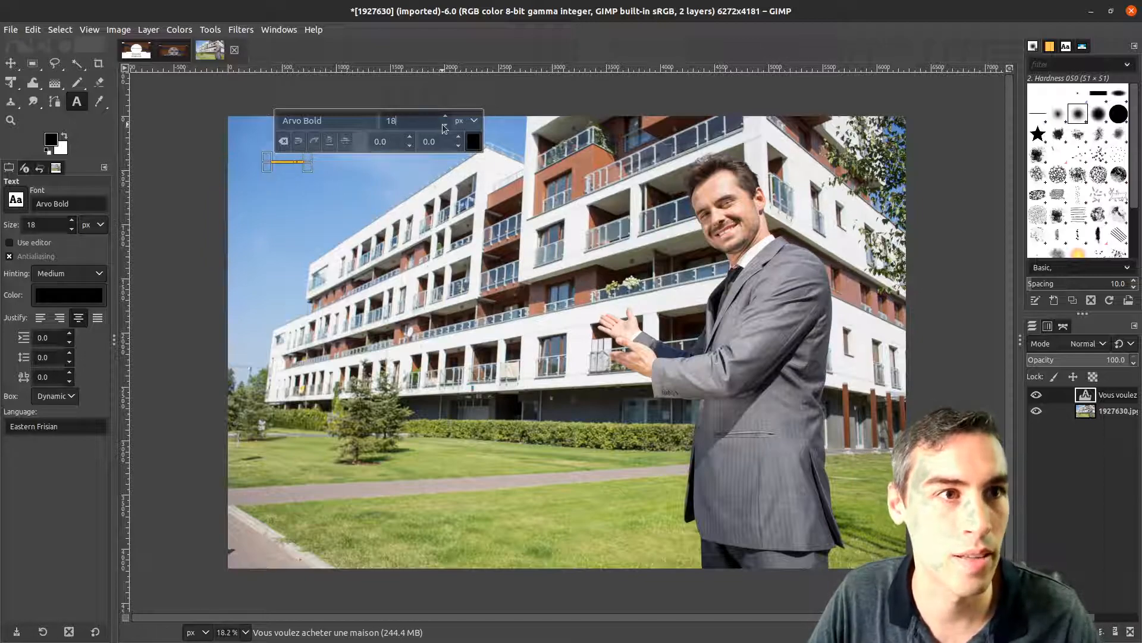
# Set the size of the text "Vous voulez acheter une maison" to 250 px and its colour to red
pyautogui.write('500')
pyautogui.press('Return')
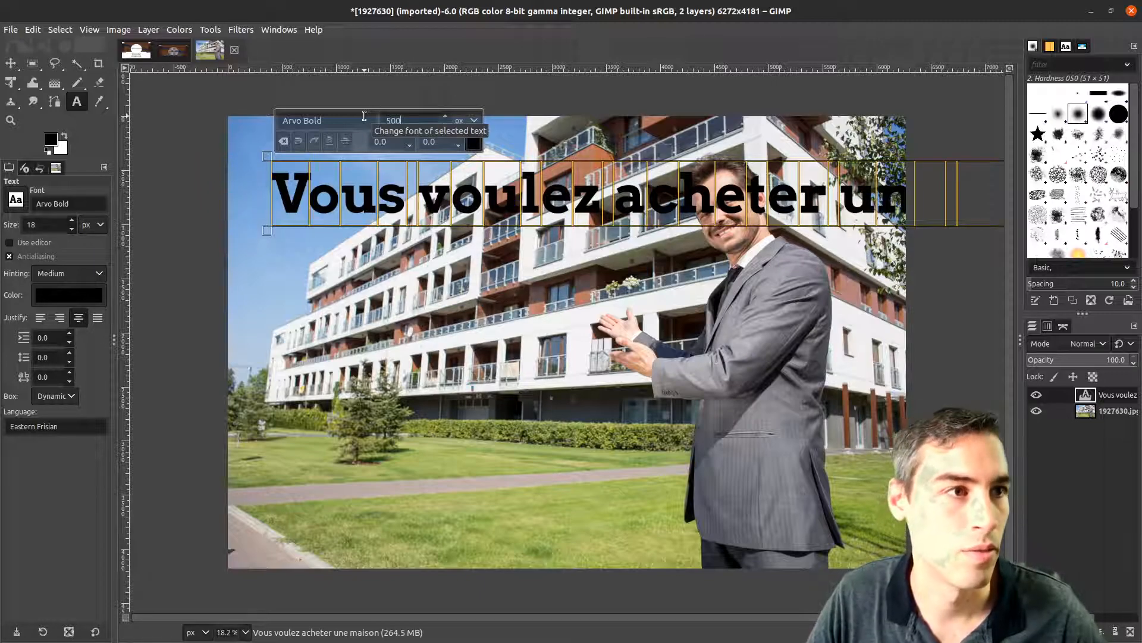
pyautogui.write('250')
pyautogui.press('Return')
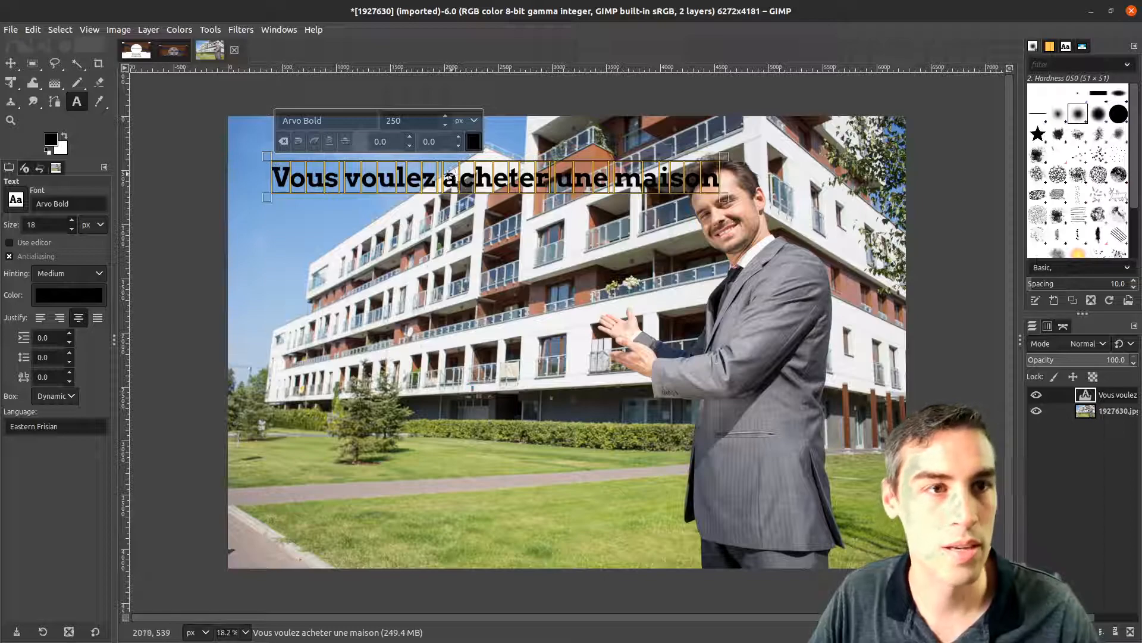
pyautogui.click(473, 141)
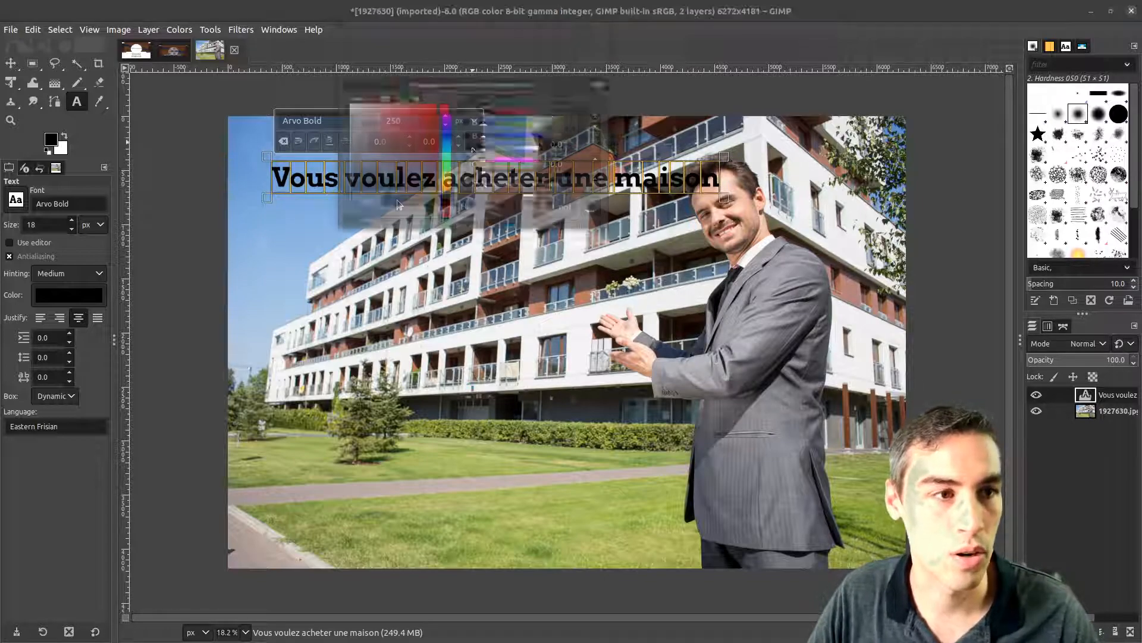
pyautogui.click(509, 241)
pyautogui.click(573, 268)
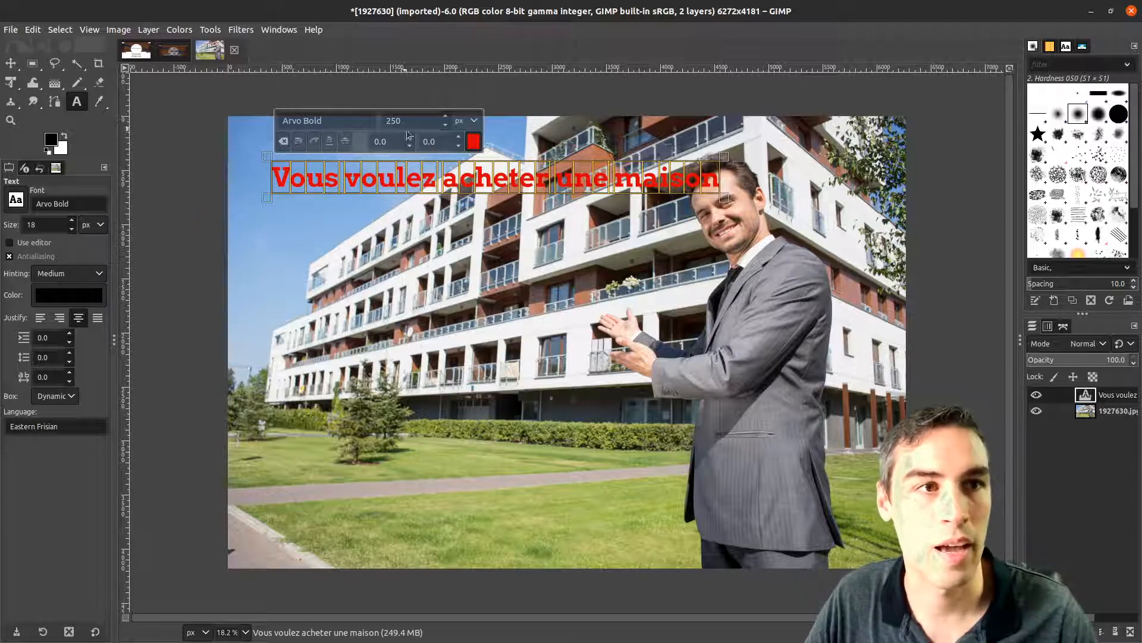
# Break the red text before "une maison" so it runs over two lines, and finish editing the text
pyautogui.click(566, 177)
pyautogui.press('Return')
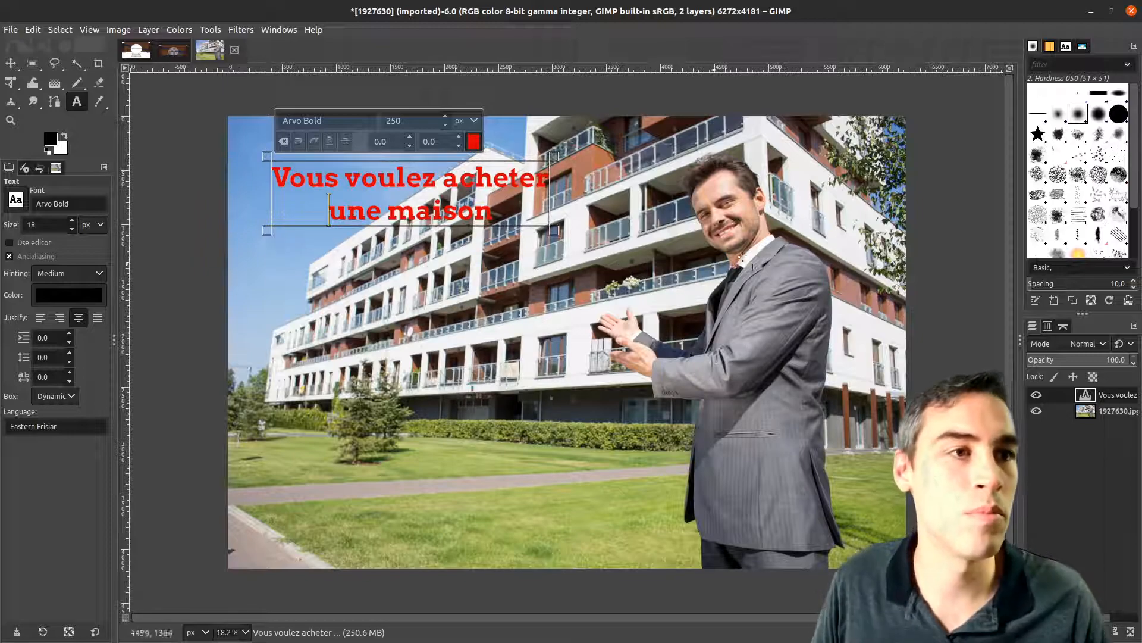
pyautogui.click(622, 93)
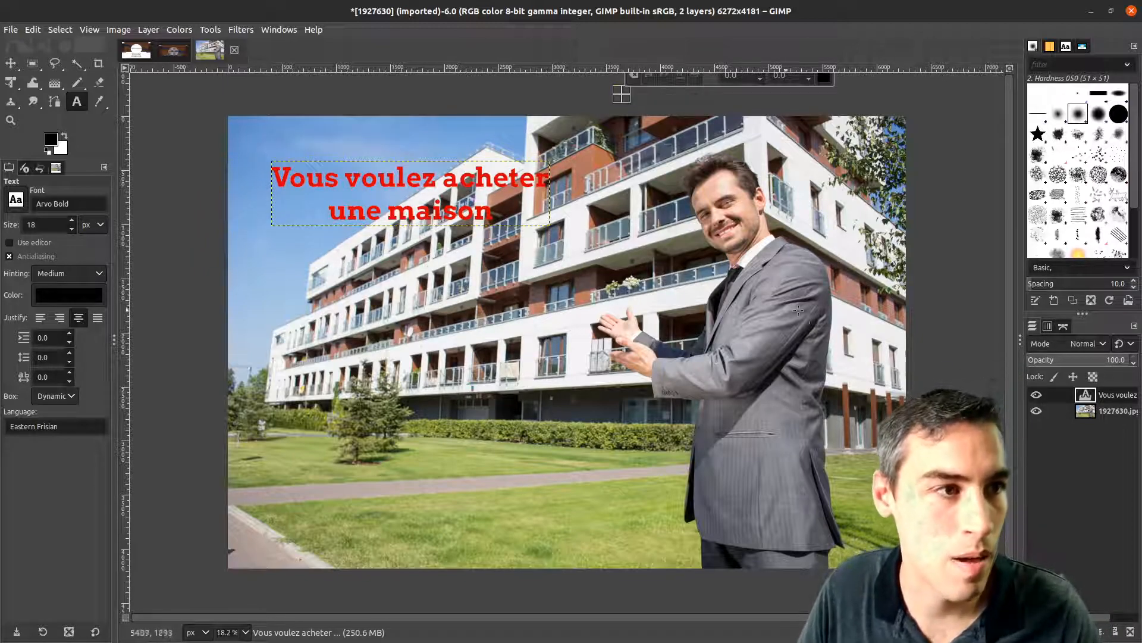
# On the 1927630.jpg layer, select the blue sky areas with Fuzzy Select and delete them one after another
pyautogui.click(77, 63)
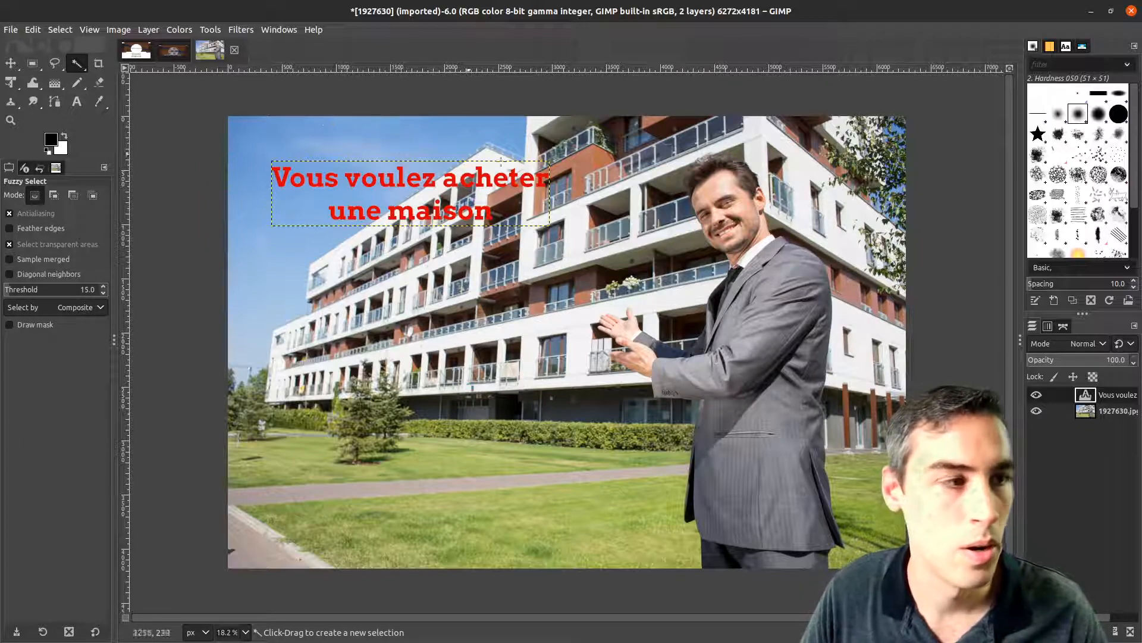
pyautogui.click(1118, 416)
pyautogui.click(421, 139)
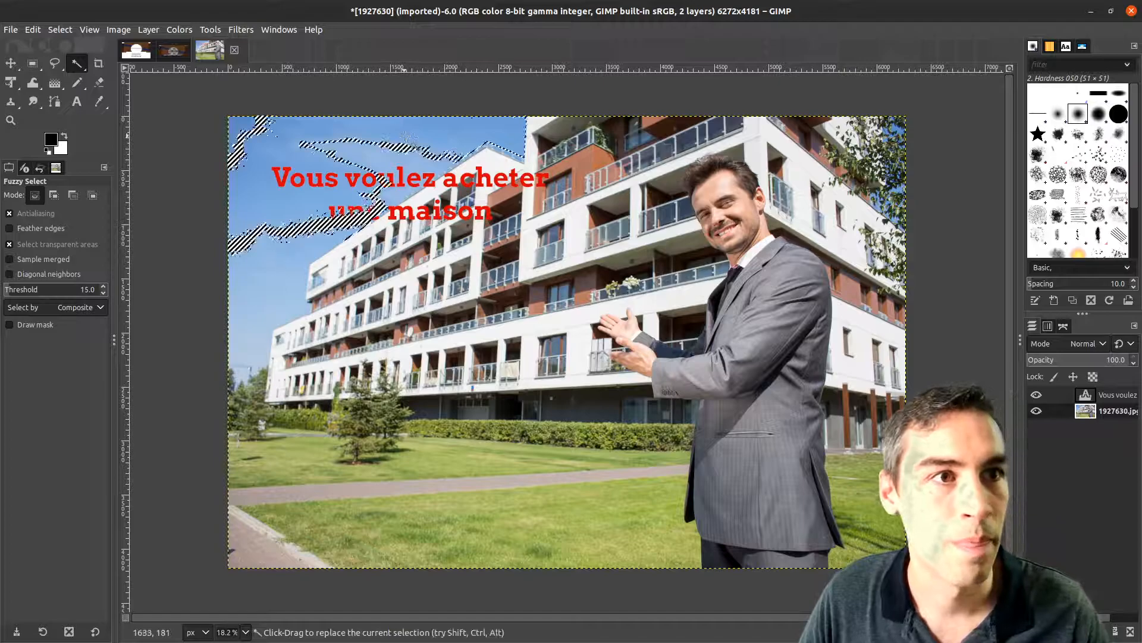
pyautogui.press('Delete')
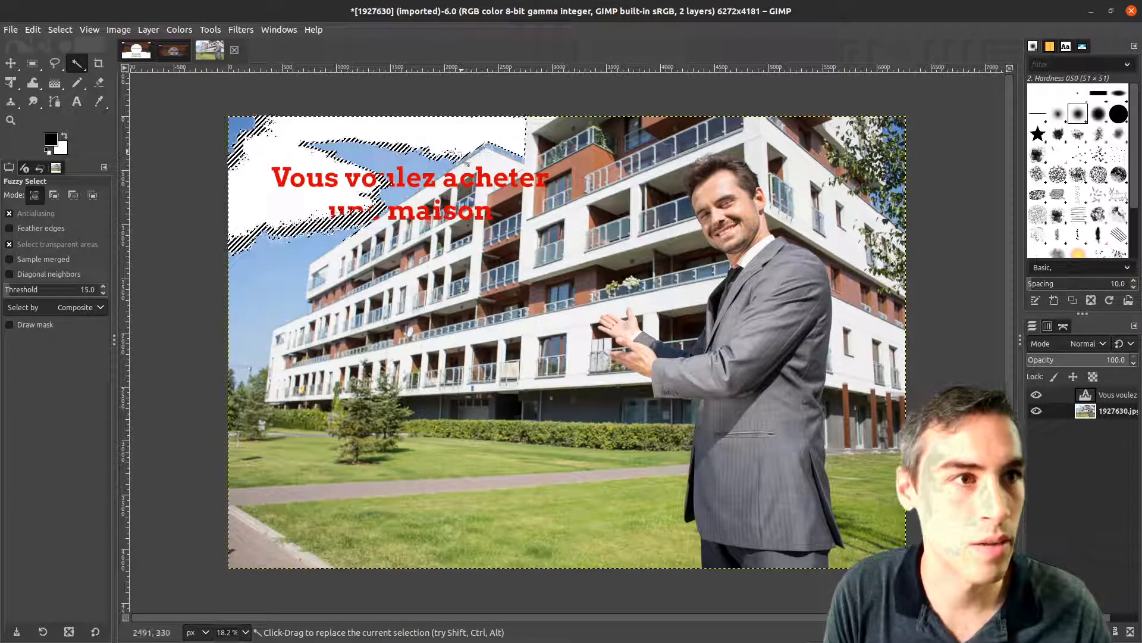
pyautogui.click(335, 155)
pyautogui.press('Delete')
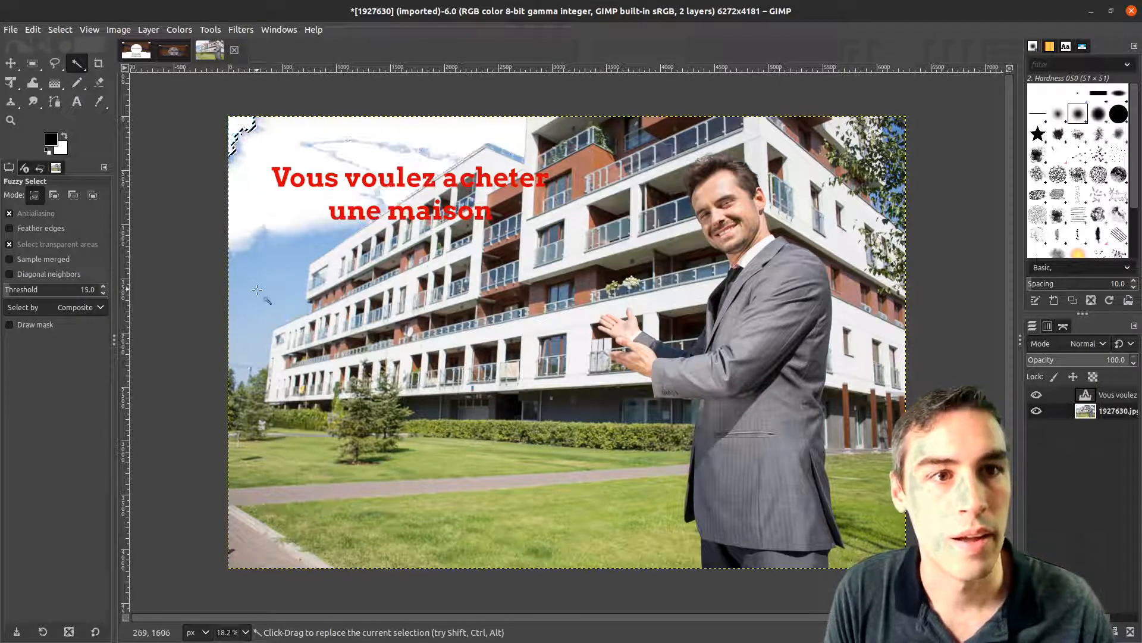
pyautogui.click(272, 286)
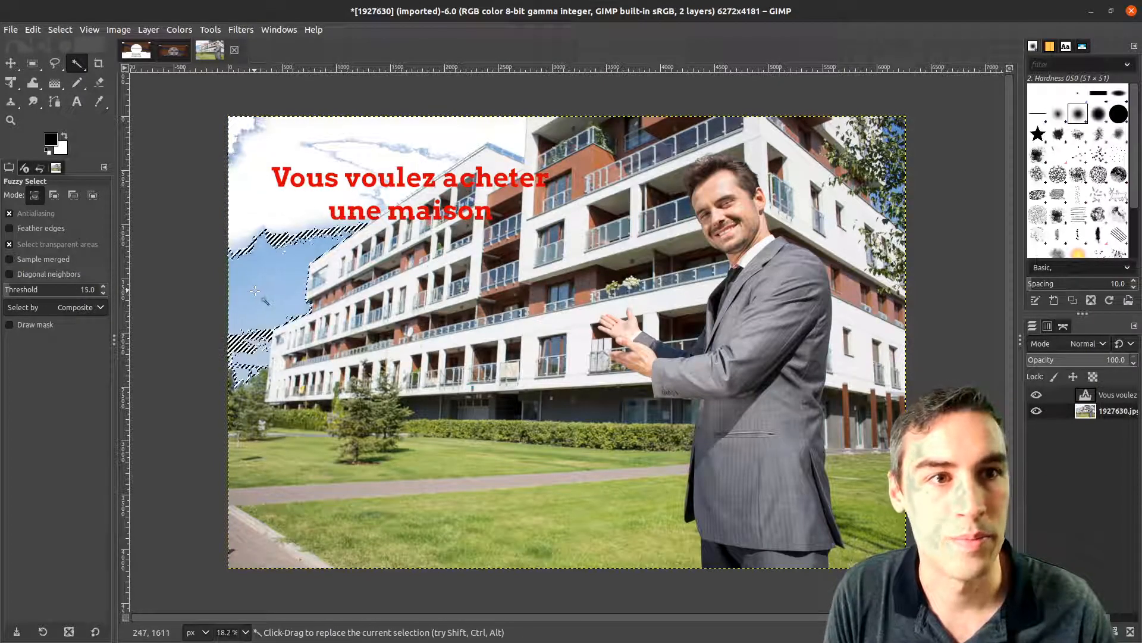
pyautogui.press('Delete')
# Hide the text layer and clear more of the blue remnants around the deleted sky with Fuzzy Select
pyautogui.click(335, 148)
pyautogui.click(425, 143)
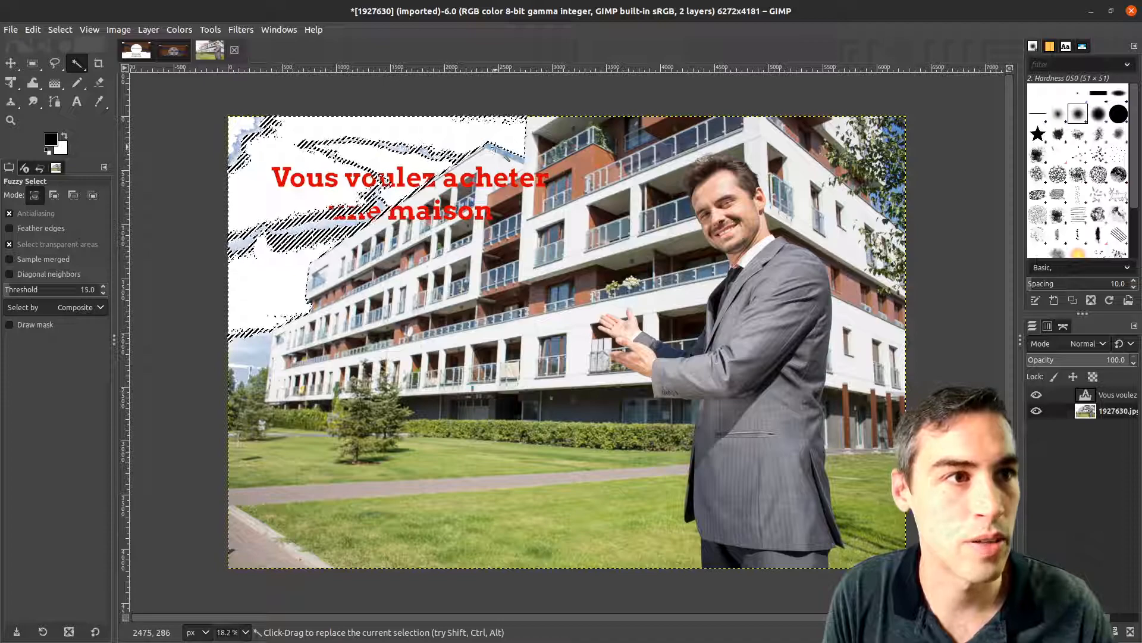
pyautogui.click(519, 159)
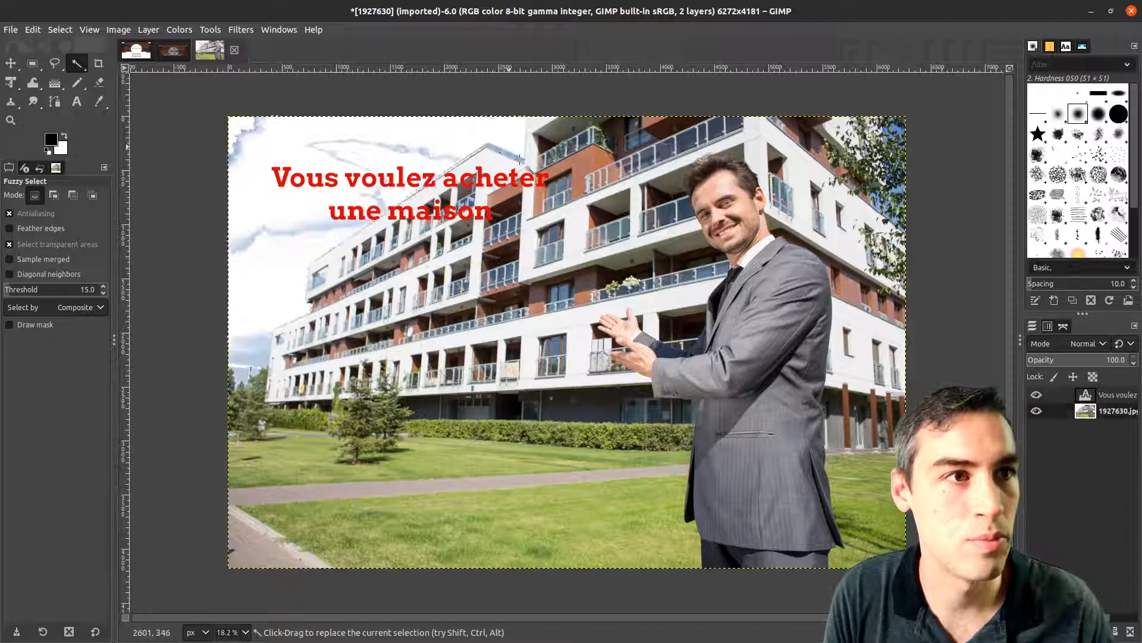
pyautogui.click(1037, 395)
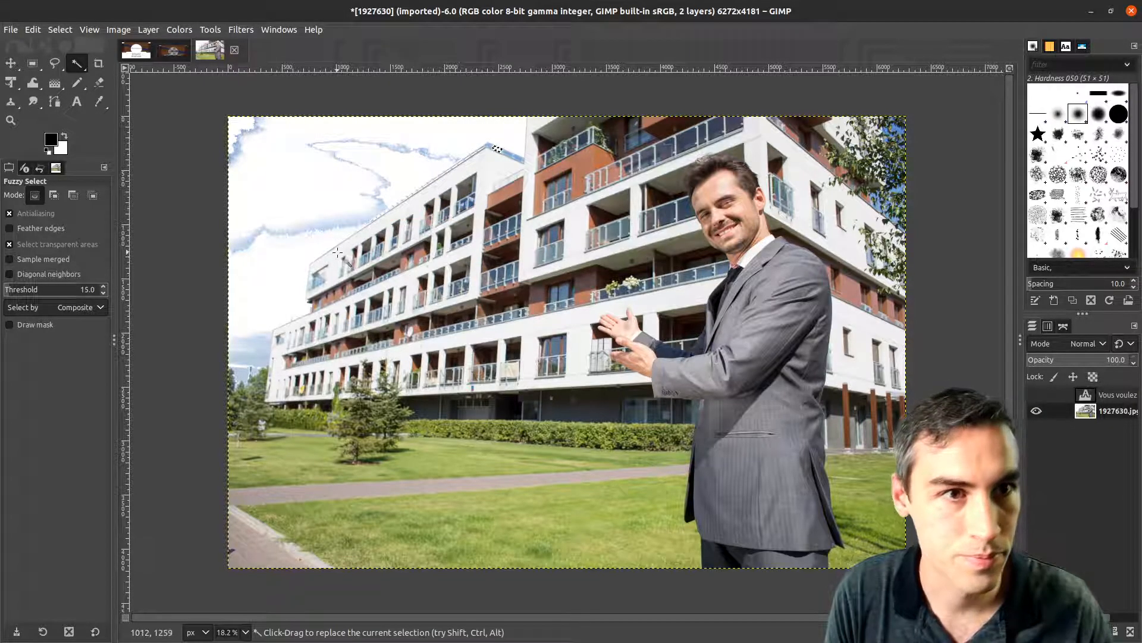
pyautogui.click(256, 243)
pyautogui.moveTo(256, 242)
pyautogui.mouseDown()
pyautogui.moveTo(260, 232)
pyautogui.moveTo(280, 236)
pyautogui.moveTo(279, 178)
pyautogui.mouseUp()
# Try to isolate the blue remnant in the photo's upper-left corner with the Eraser and Rectangle Select tools
pyautogui.hotkey('shift', 'e')
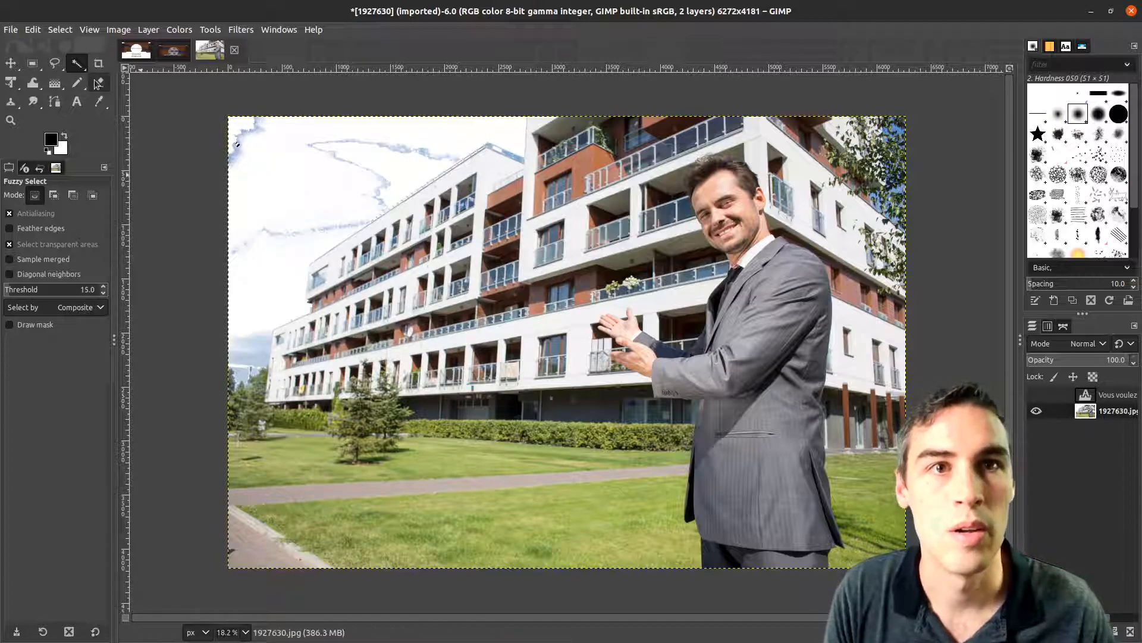
pyautogui.click(237, 138)
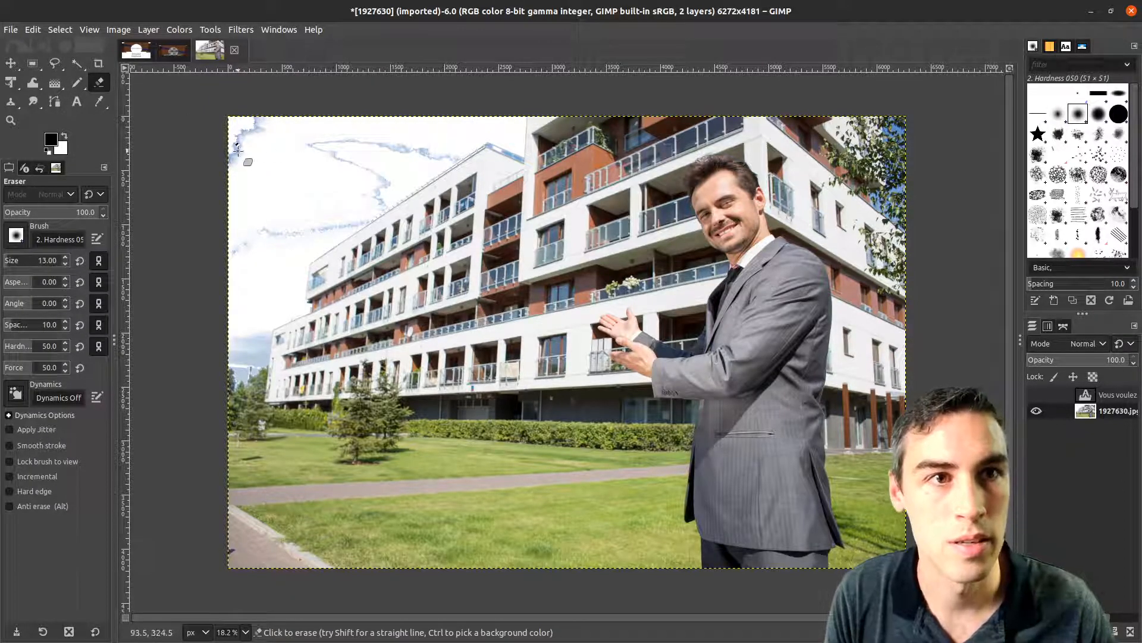
pyautogui.click(33, 63)
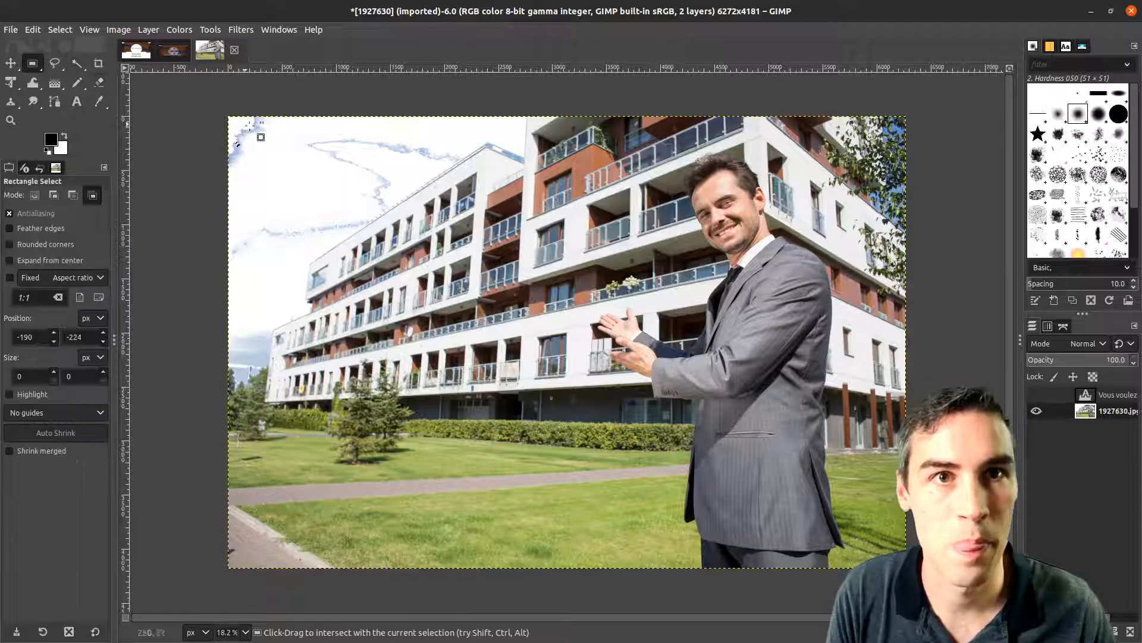
pyautogui.moveTo(211, 108); pyautogui.dragTo(331, 186)
pyautogui.click(373, 180)
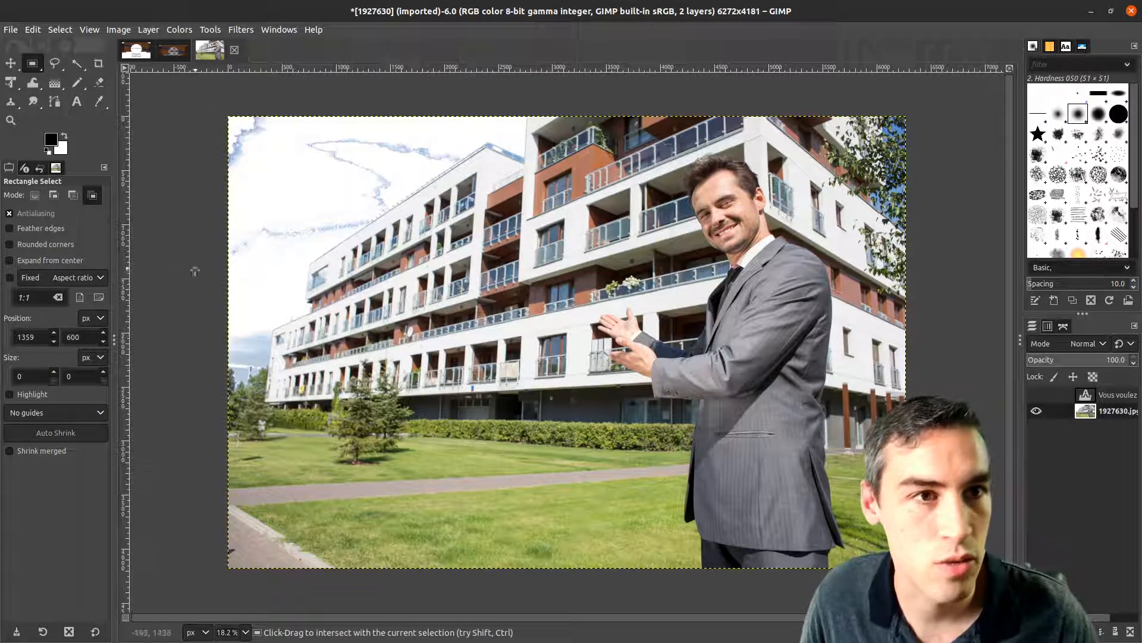
# Remove parts of the thin blue streaks left in the sky with Fuzzy Select, and try the Eraser on the upper-left corner remnant
pyautogui.click(77, 63)
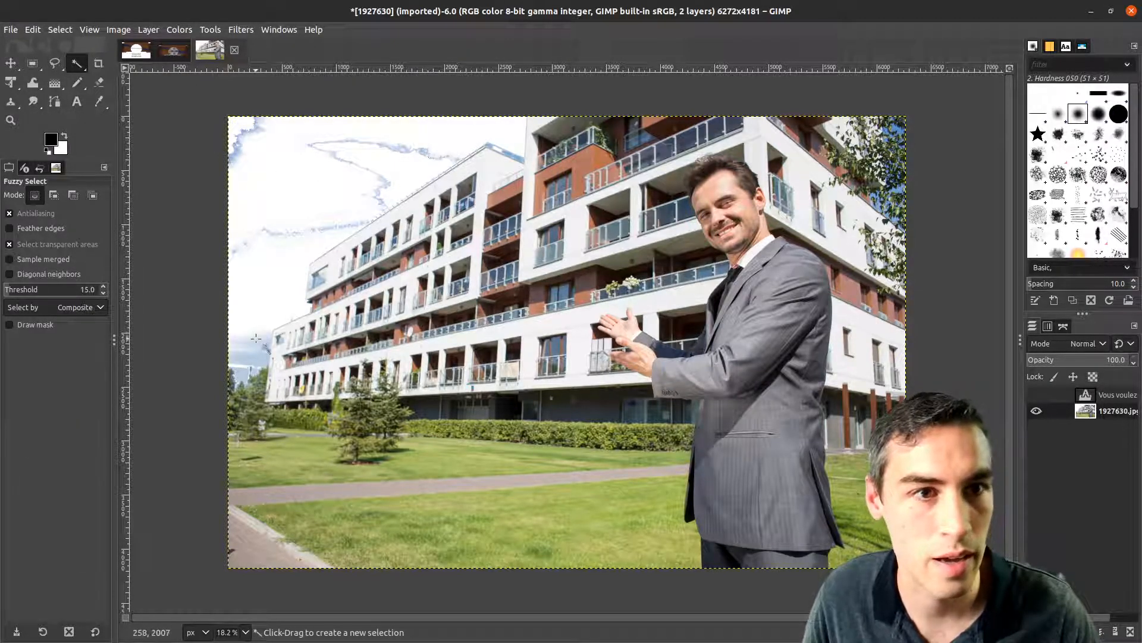
pyautogui.moveTo(332, 155); pyautogui.dragTo(336, 157)
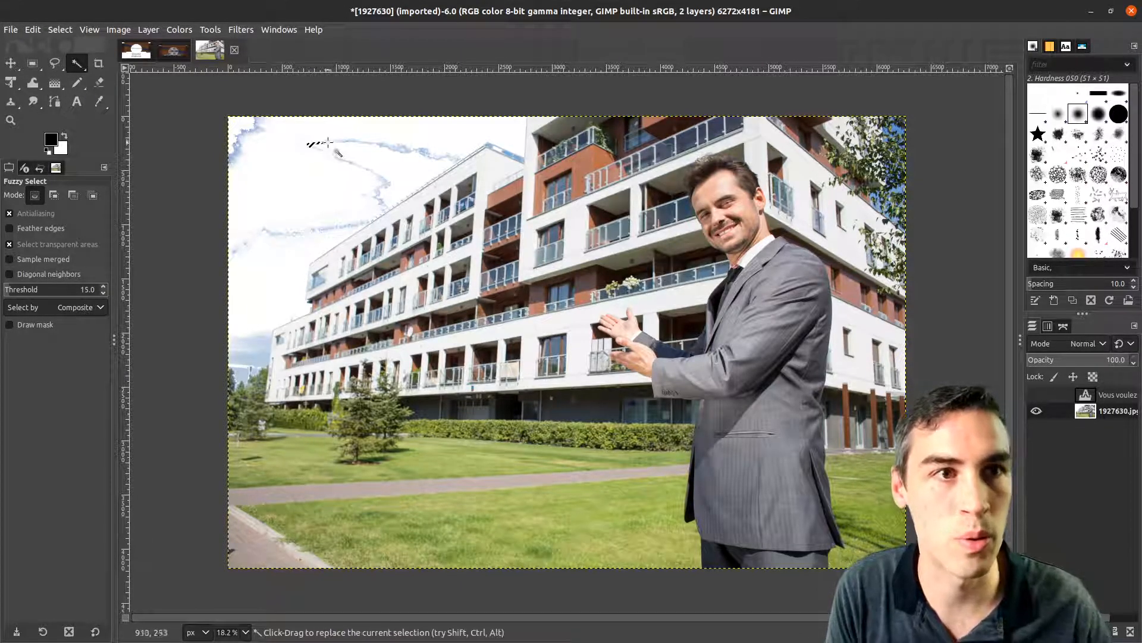
pyautogui.moveTo(368, 144); pyautogui.dragTo(435, 155)
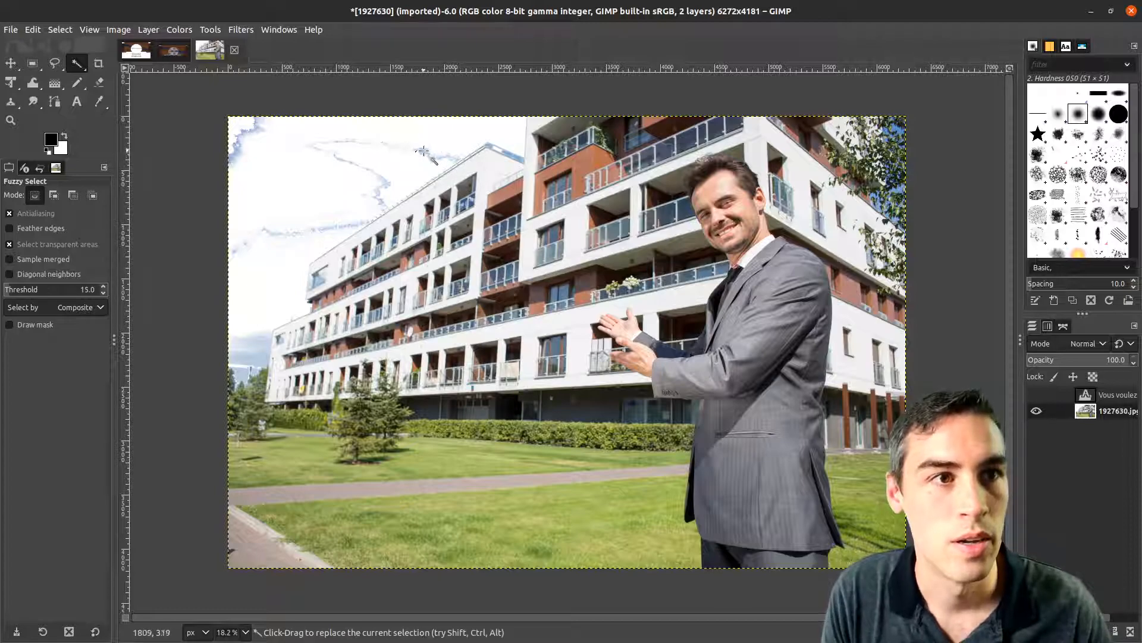
pyautogui.click(436, 155)
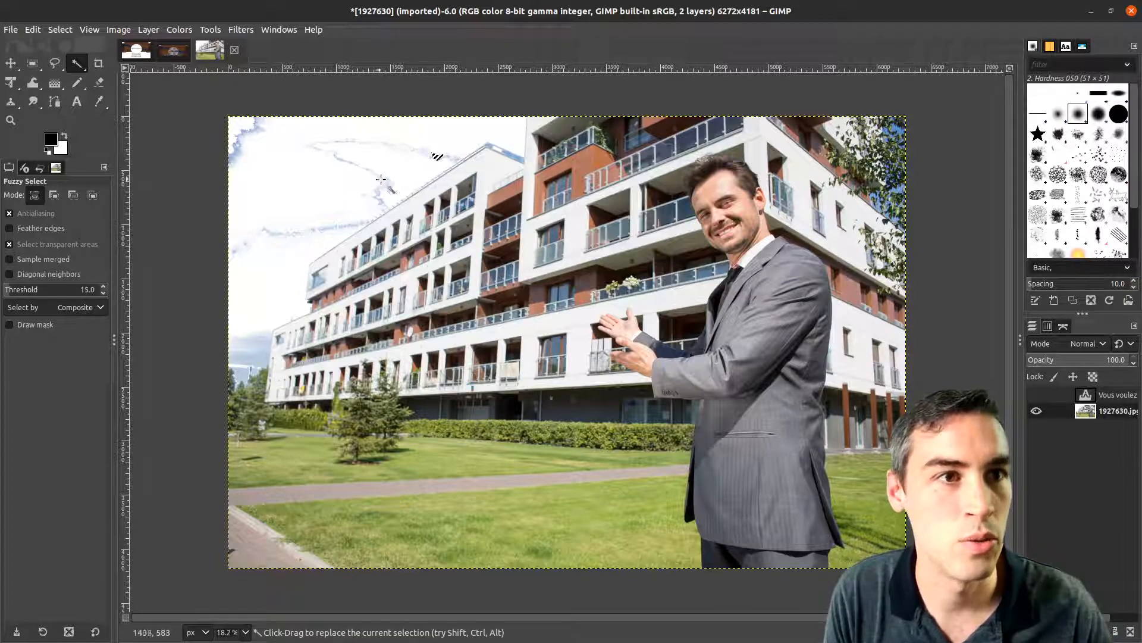
pyautogui.moveTo(382, 177); pyautogui.dragTo(357, 166)
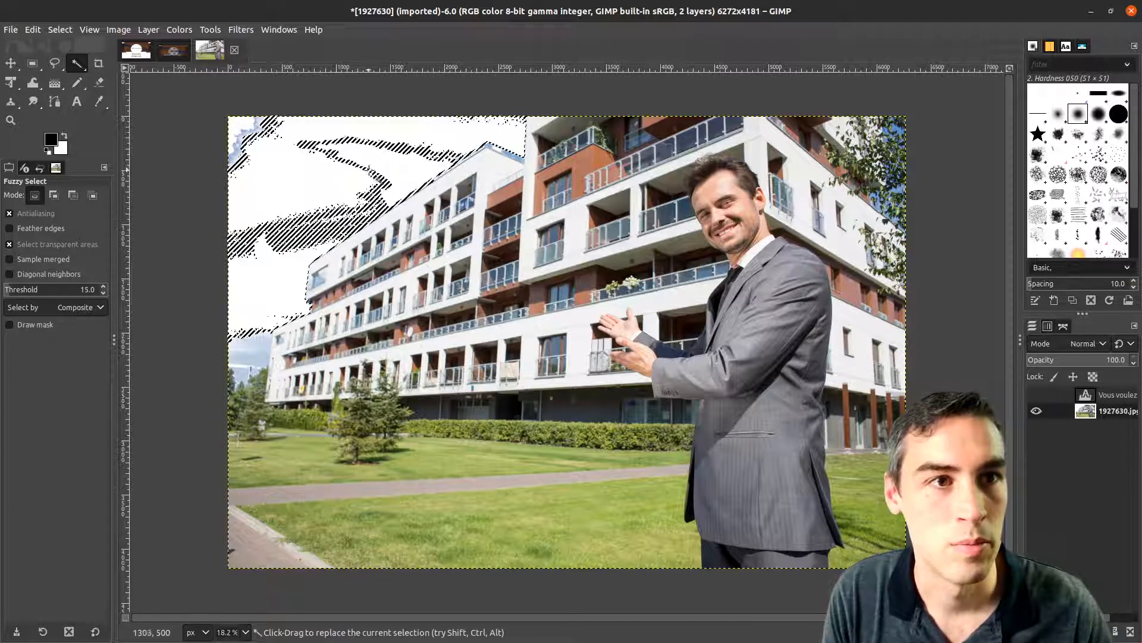
pyautogui.moveTo(239, 146); pyautogui.dragTo(241, 131)
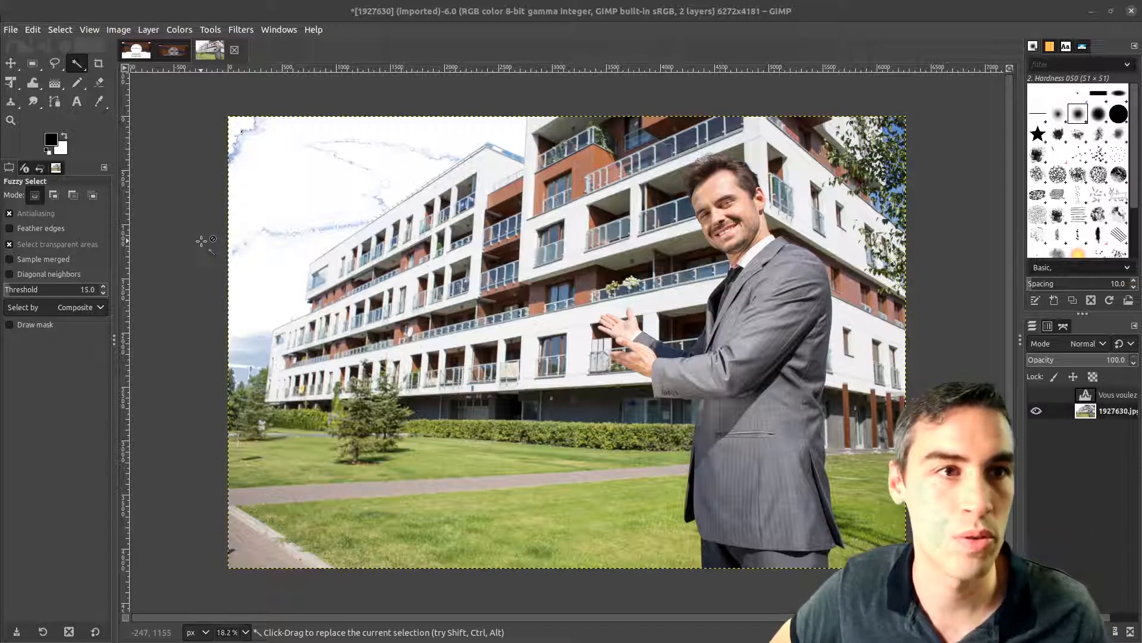
pyautogui.click(99, 84)
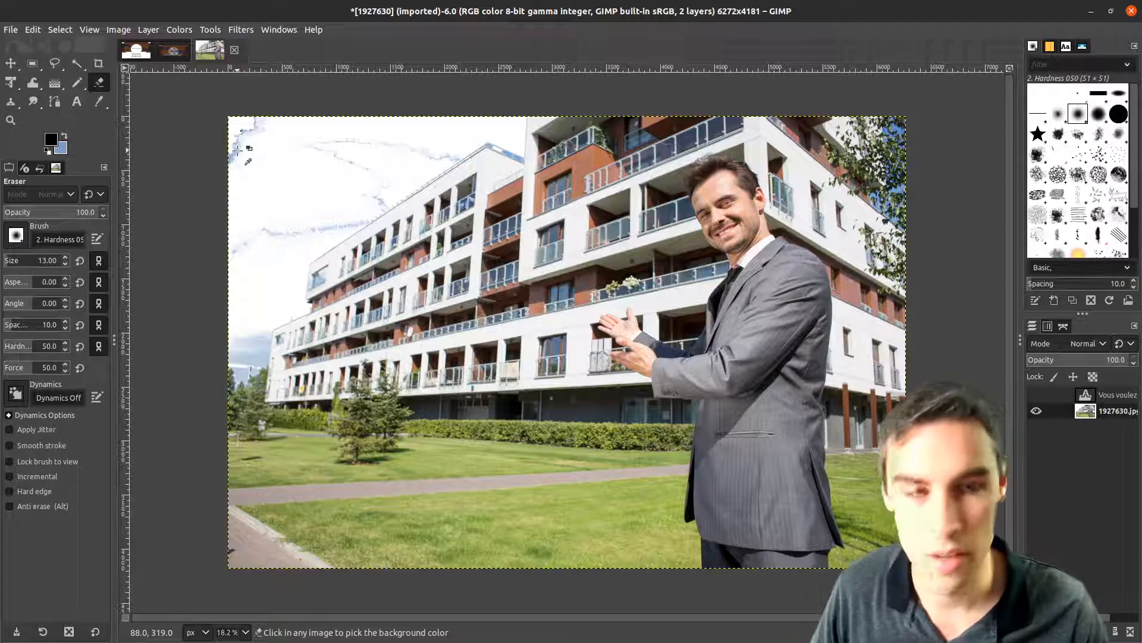
pyautogui.click(239, 147)
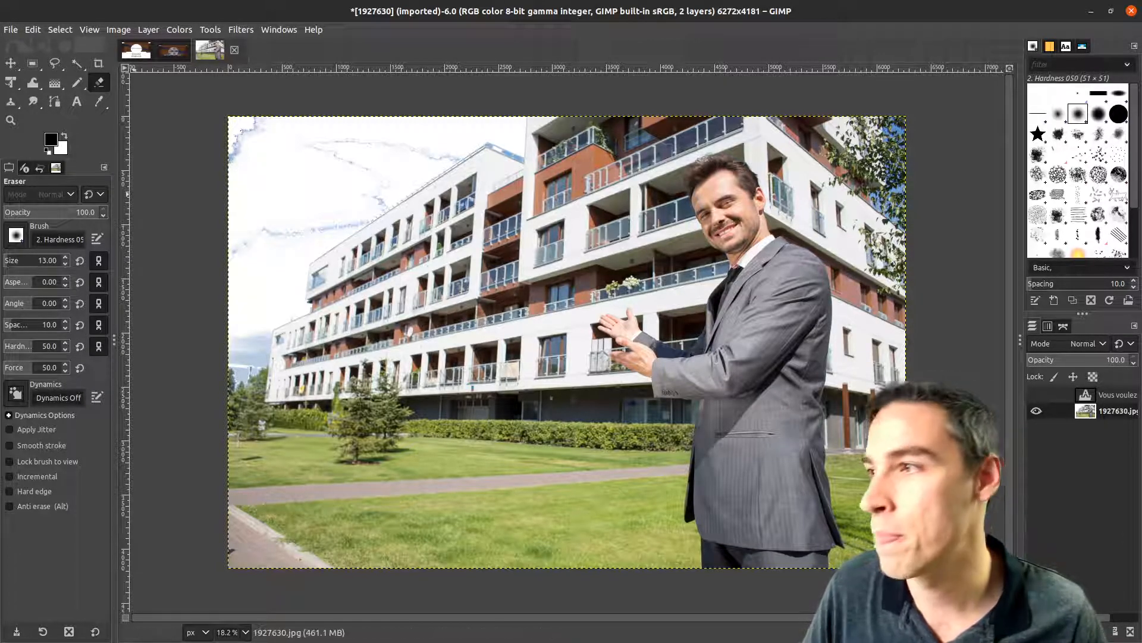
# Switch to the GIMP website in Firefox, highlight gimp.org in the address and look through the home page
pyautogui.hotkey('alt', 'Tab')
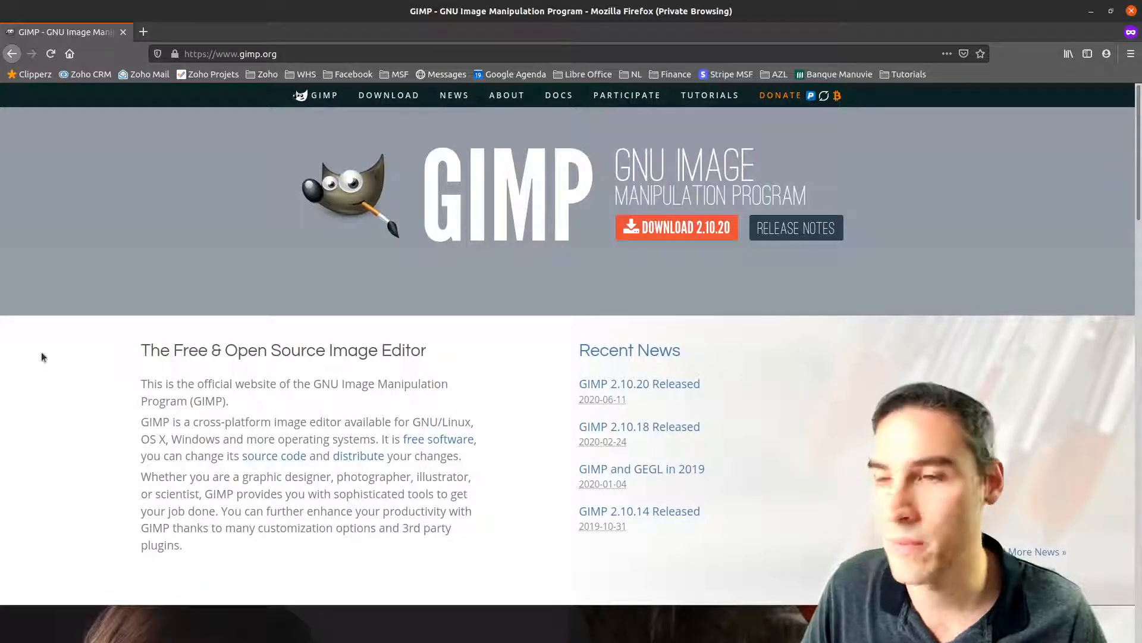
pyautogui.moveTo(278, 54); pyautogui.dragTo(241, 58)
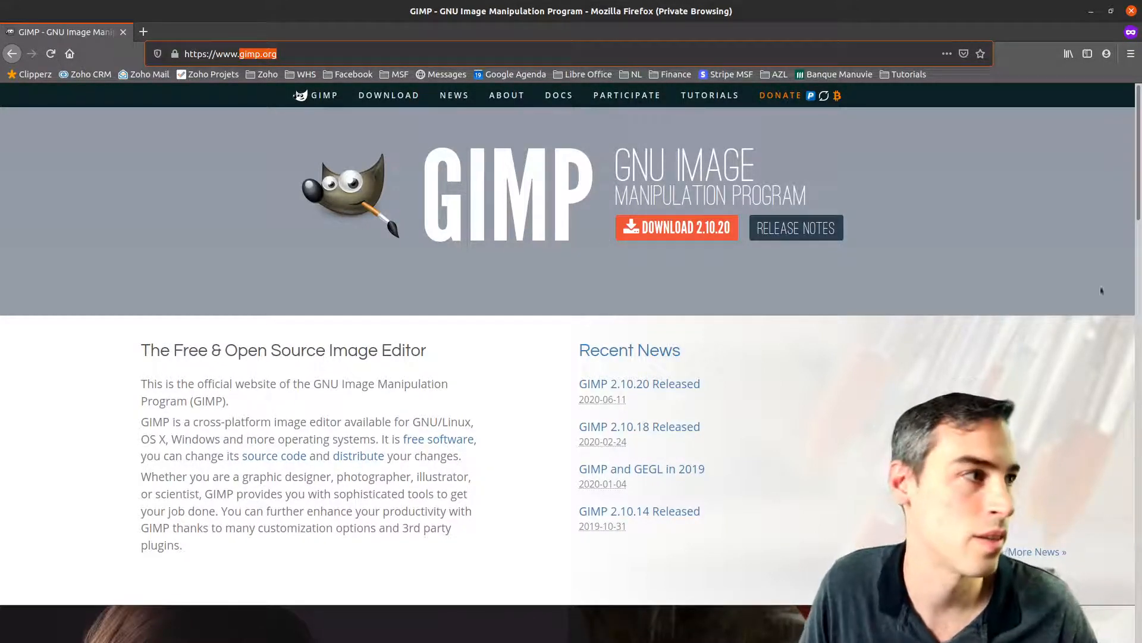
pyautogui.click(1139, 179)
pyautogui.moveTo(1138, 179); pyautogui.dragTo(1138, 469)
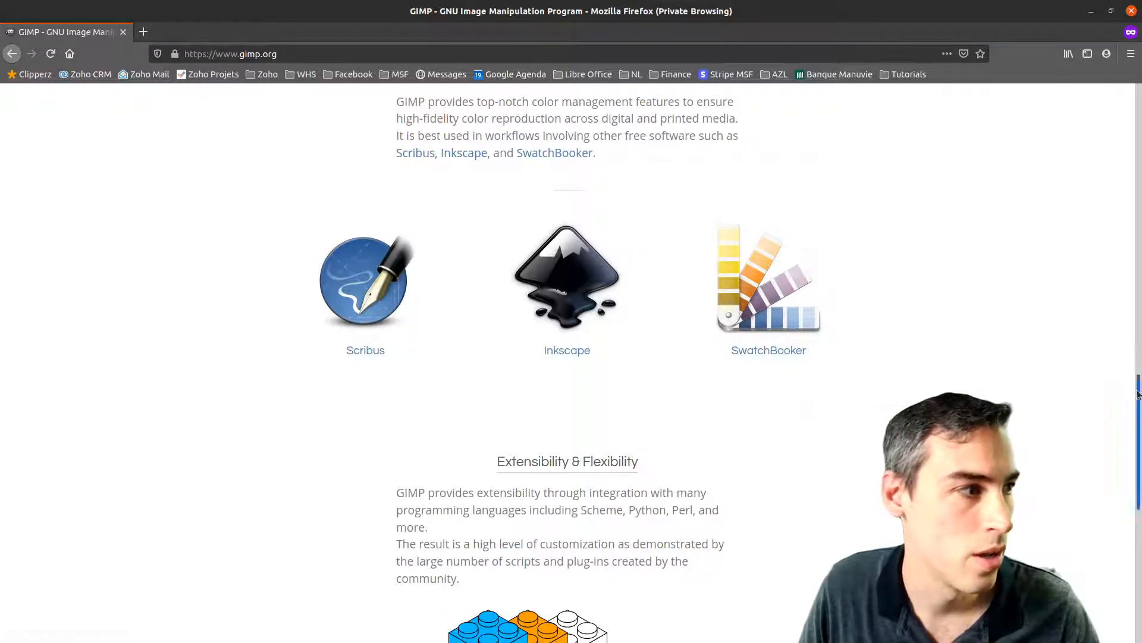
# Read the Extensibility & Flexibility section, highlighting the sentence on customization and the word "plug-ins"
pyautogui.scroll(-4, 1138, 389)
pyautogui.moveTo(397, 289); pyautogui.dragTo(531, 306)
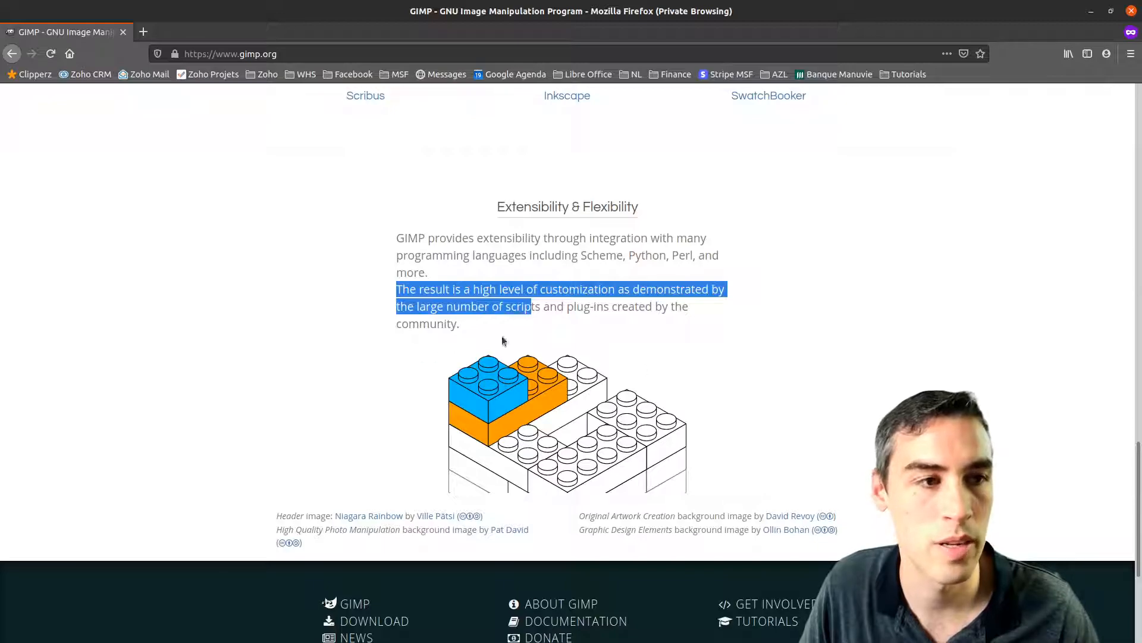
pyautogui.click(733, 325)
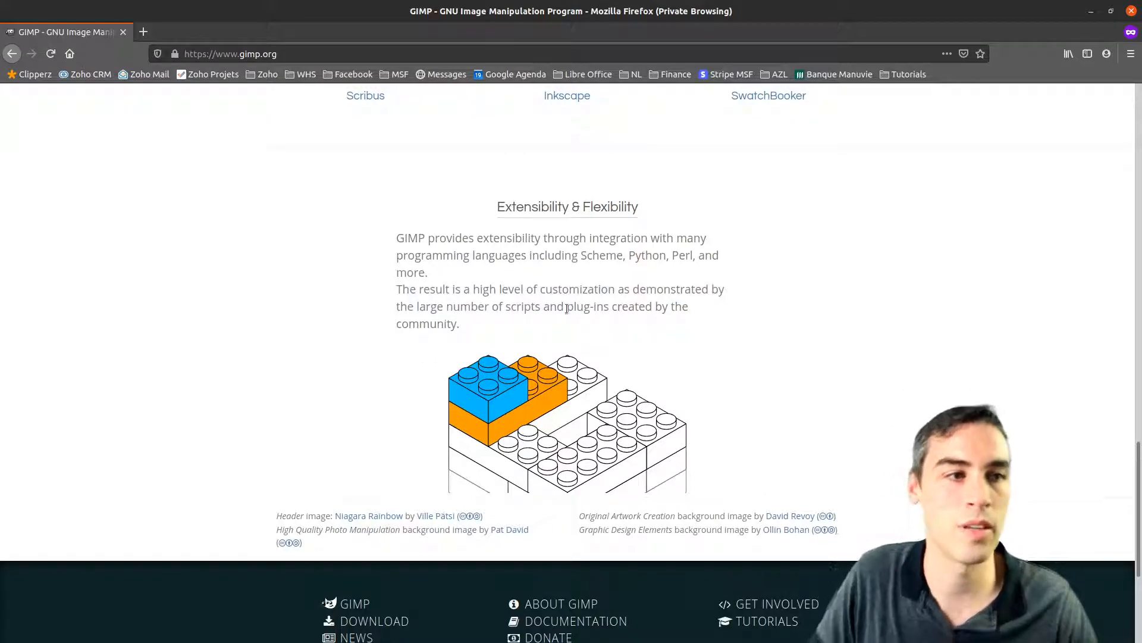
pyautogui.moveTo(567, 308); pyautogui.dragTo(600, 310)
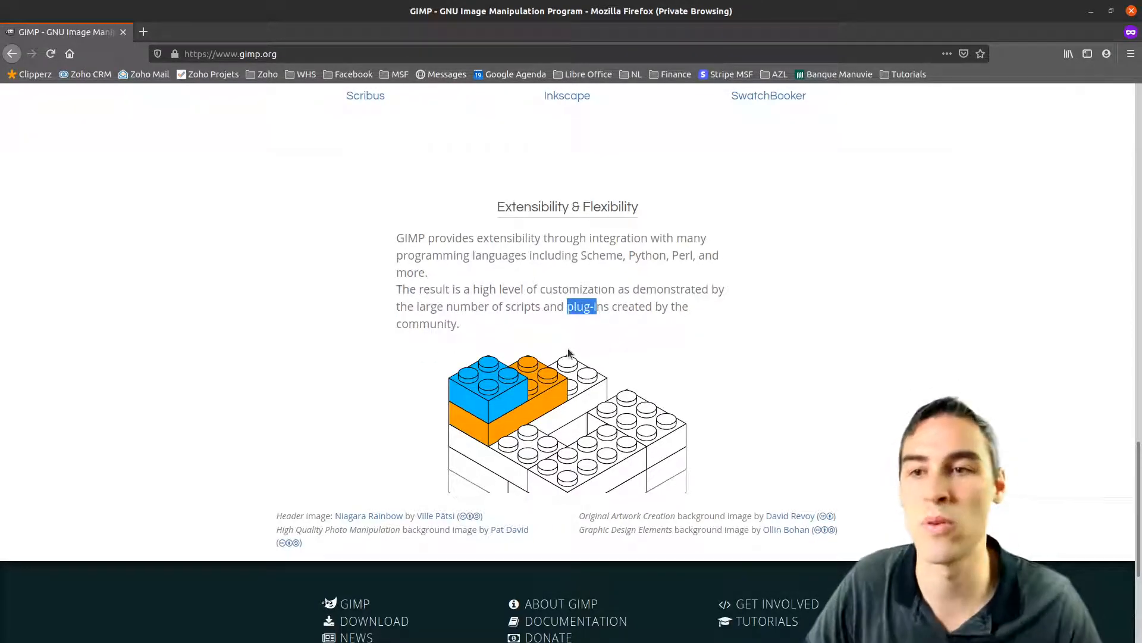